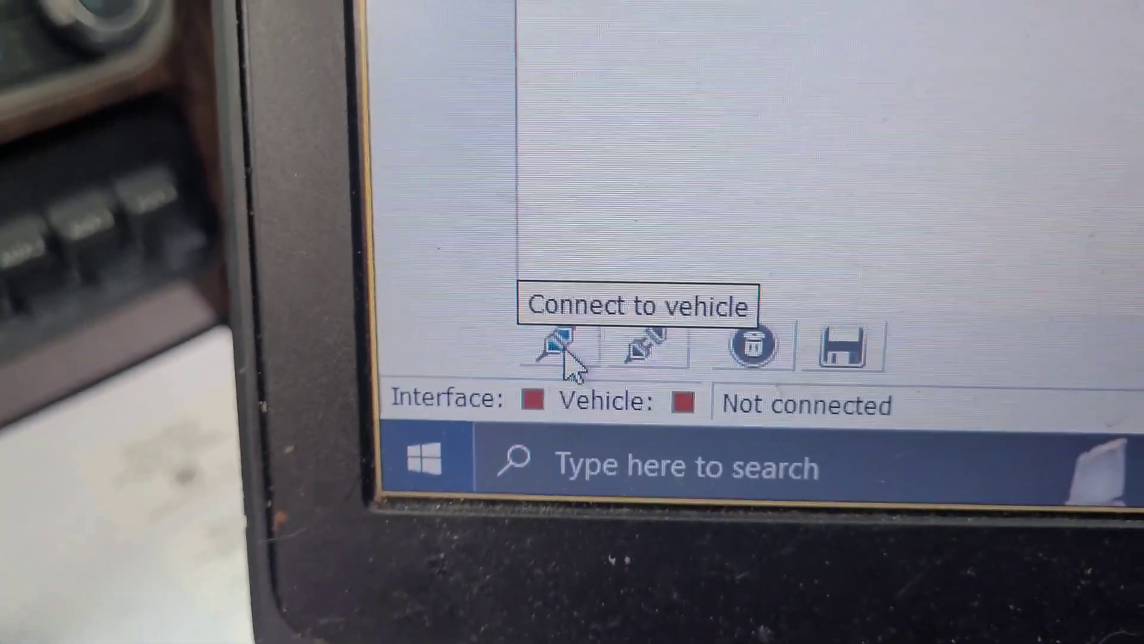
Connect FORScan to the F-350 through the diagnostic adapter.
left_click(561, 301)
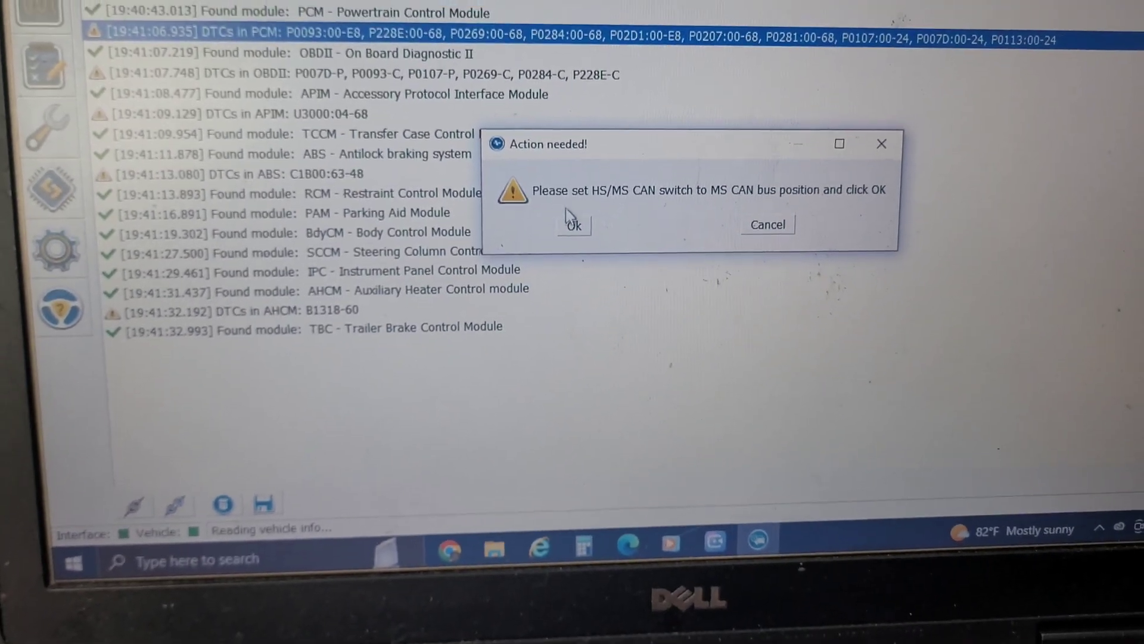
Confirm the CAN switch is on MS CAN and show the Service Procedures list.
left_click(587, 225)
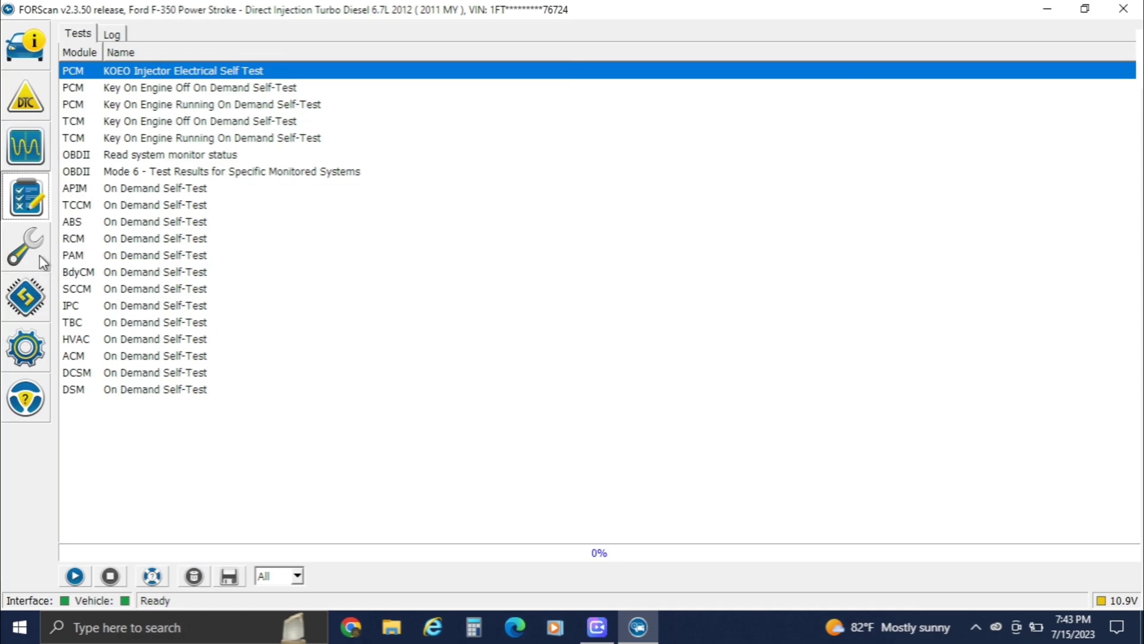
left_click(27, 248)
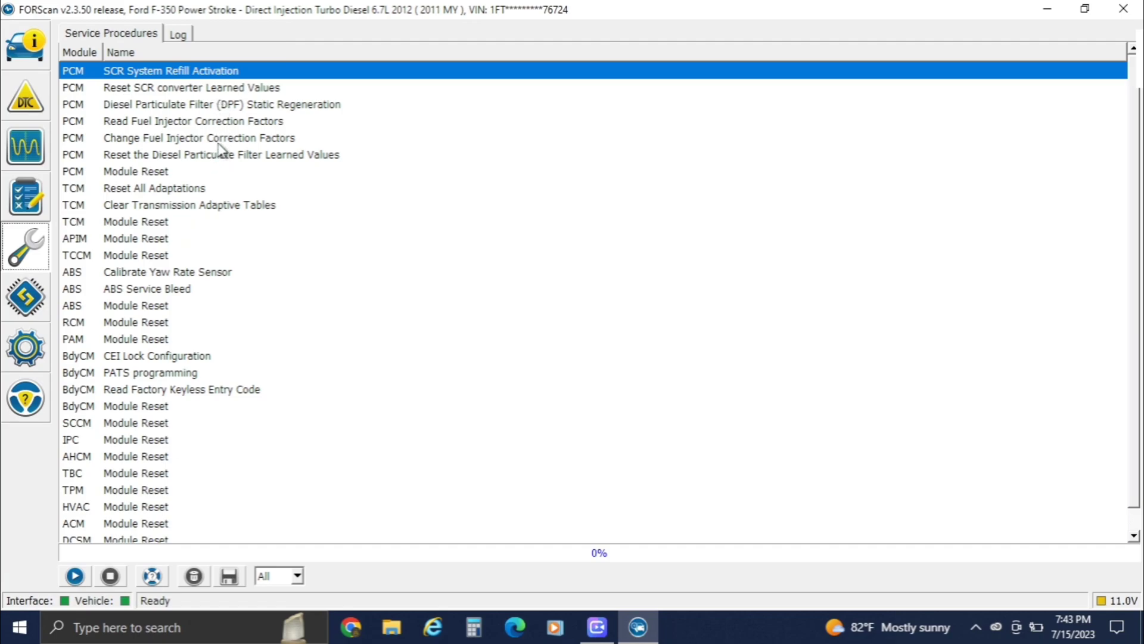
Run Change Fuel Injector Correction Factors, accepting the warning and HS CAN switch prompt.
left_click(219, 144)
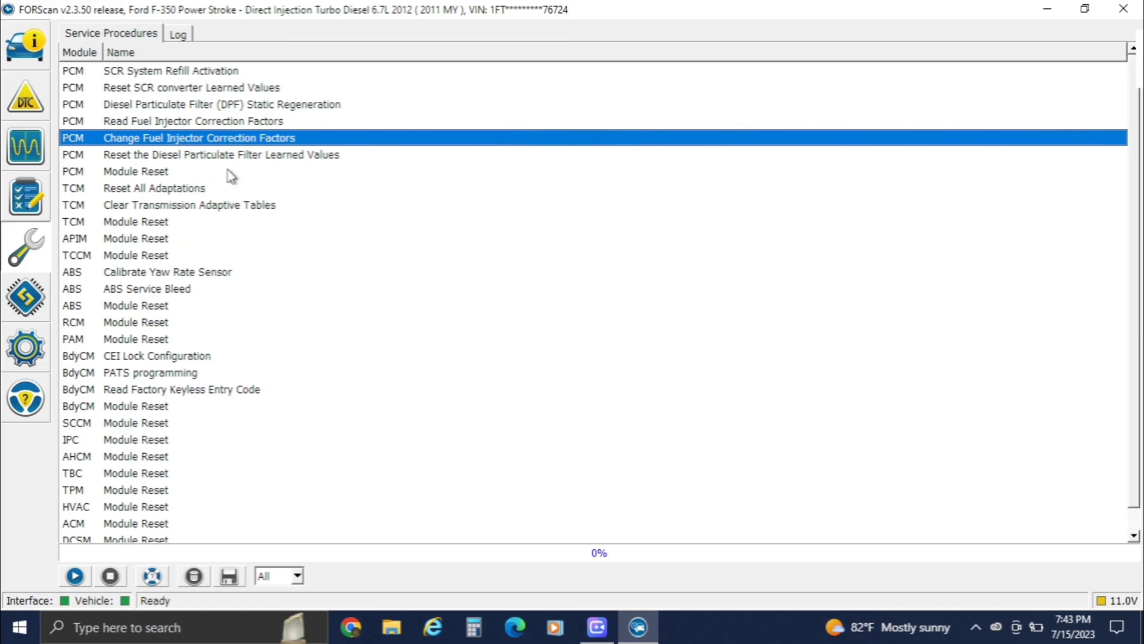
left_click(74, 576)
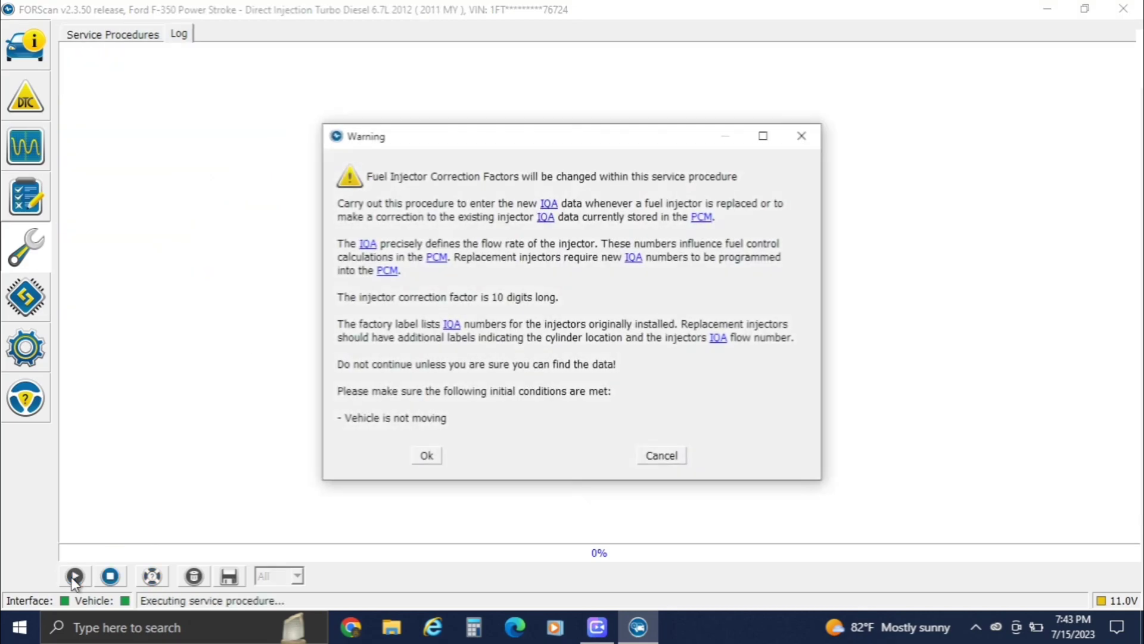
left_click(435, 456)
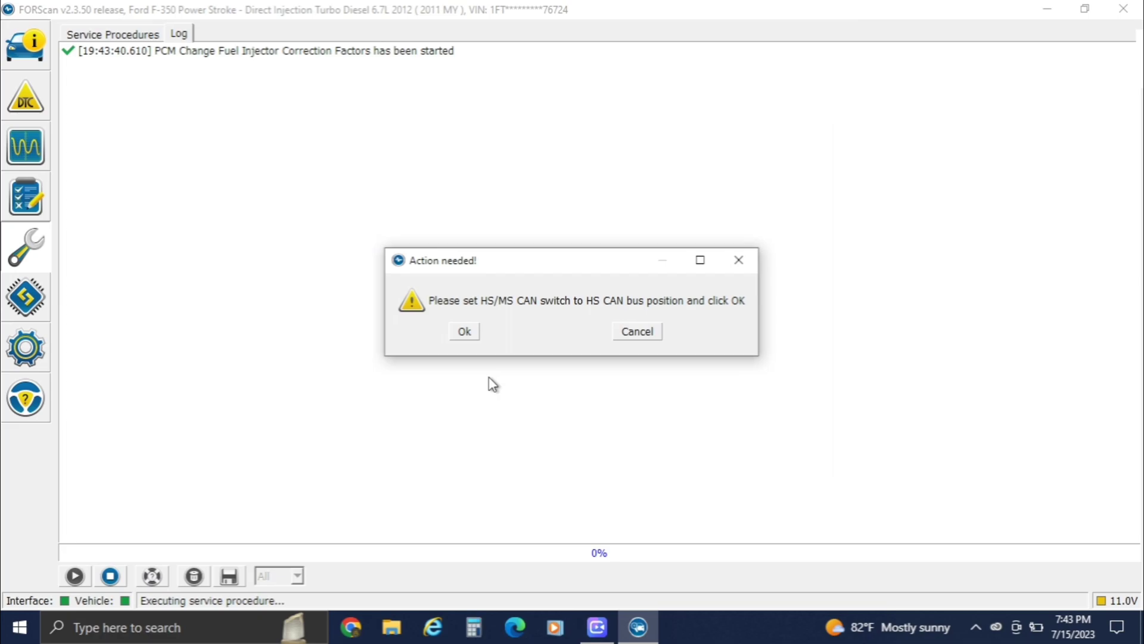
left_click(472, 334)
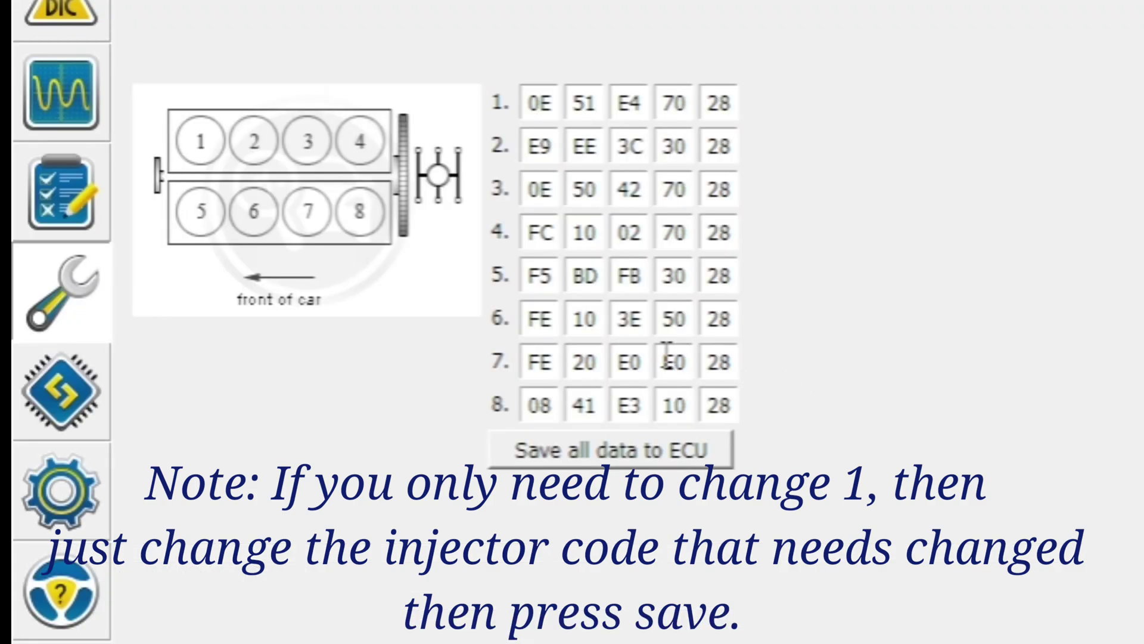
double_click(549, 105)
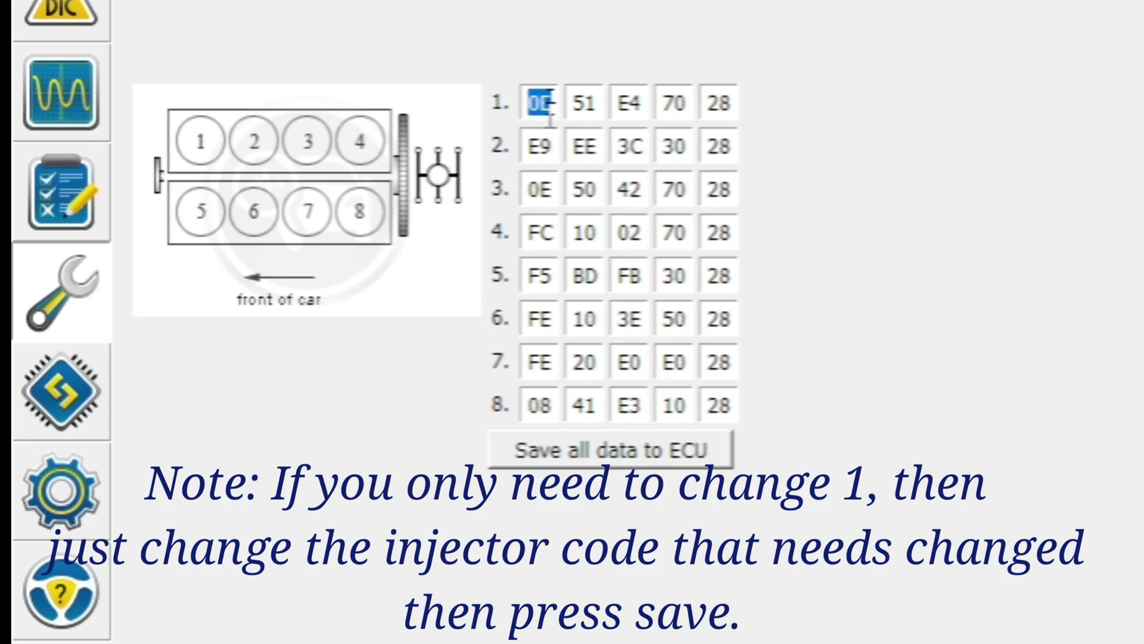
type("F4 ")
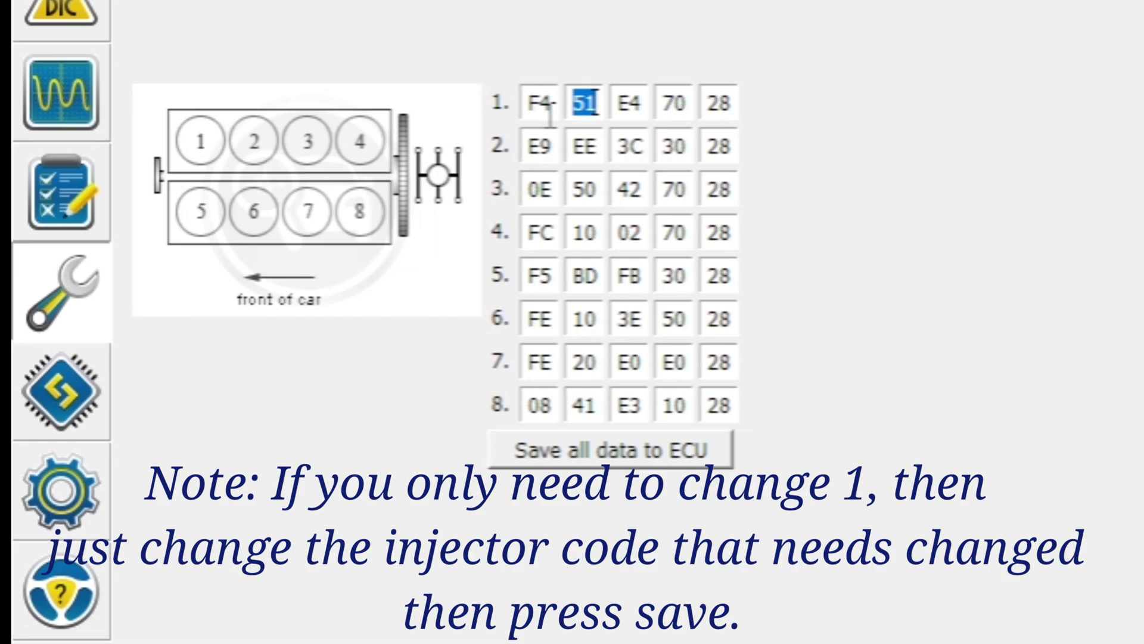
type("2C ")
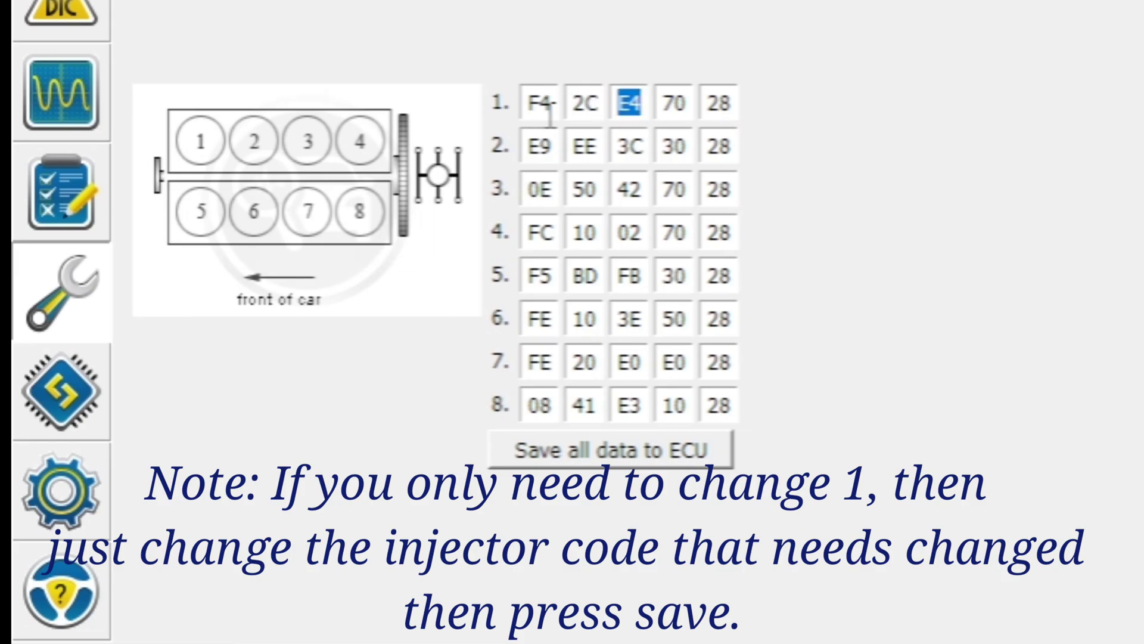
type("1")
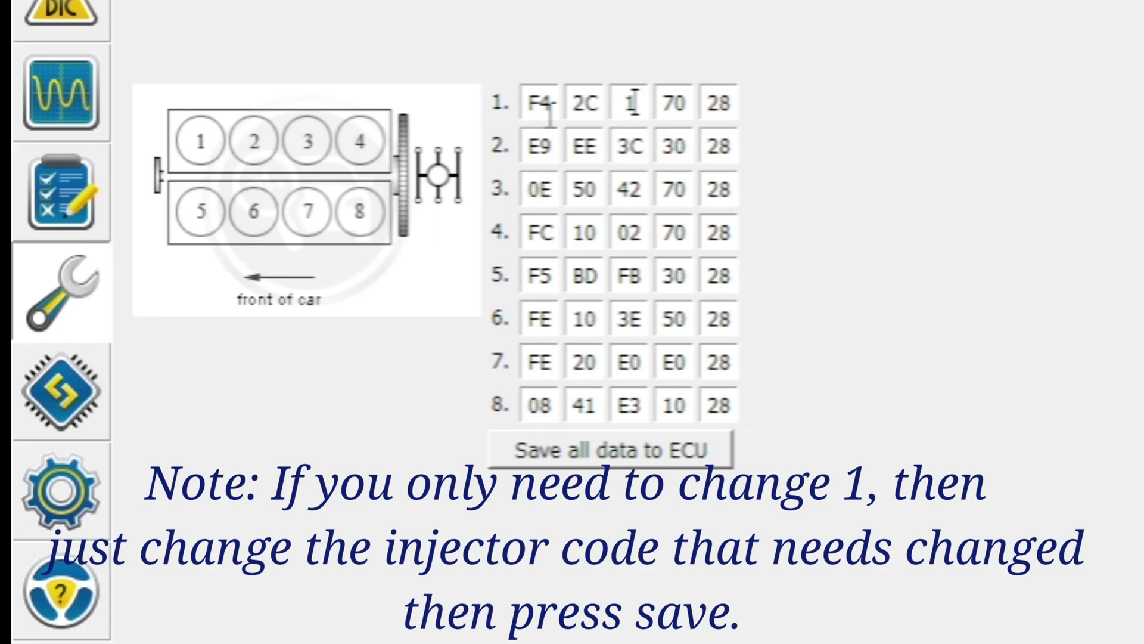
type("7")
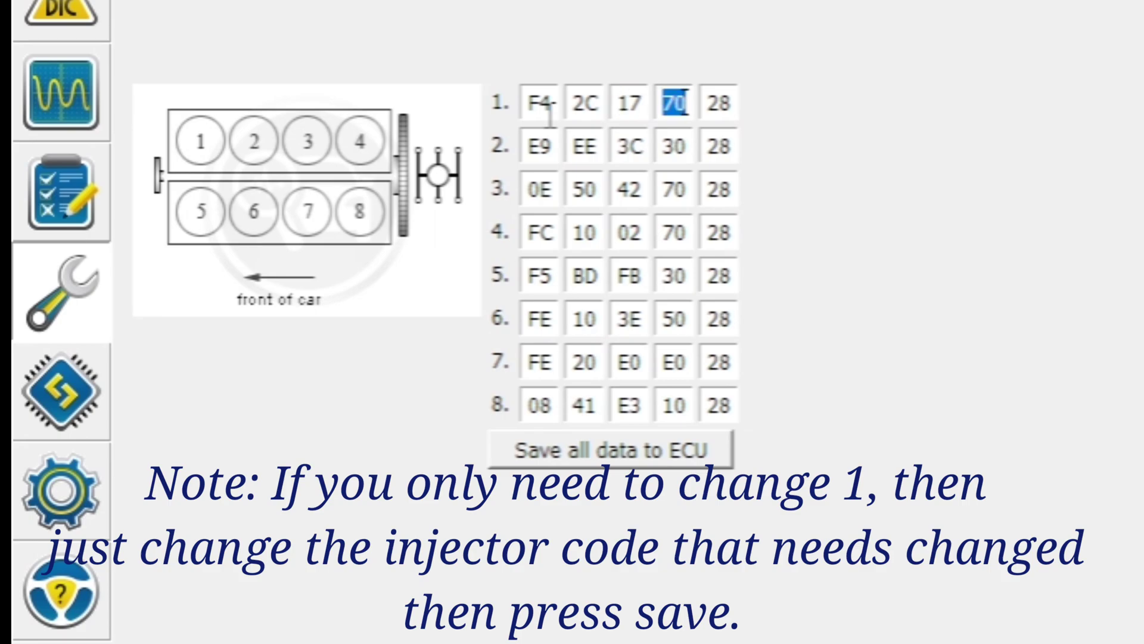
type("60 ")
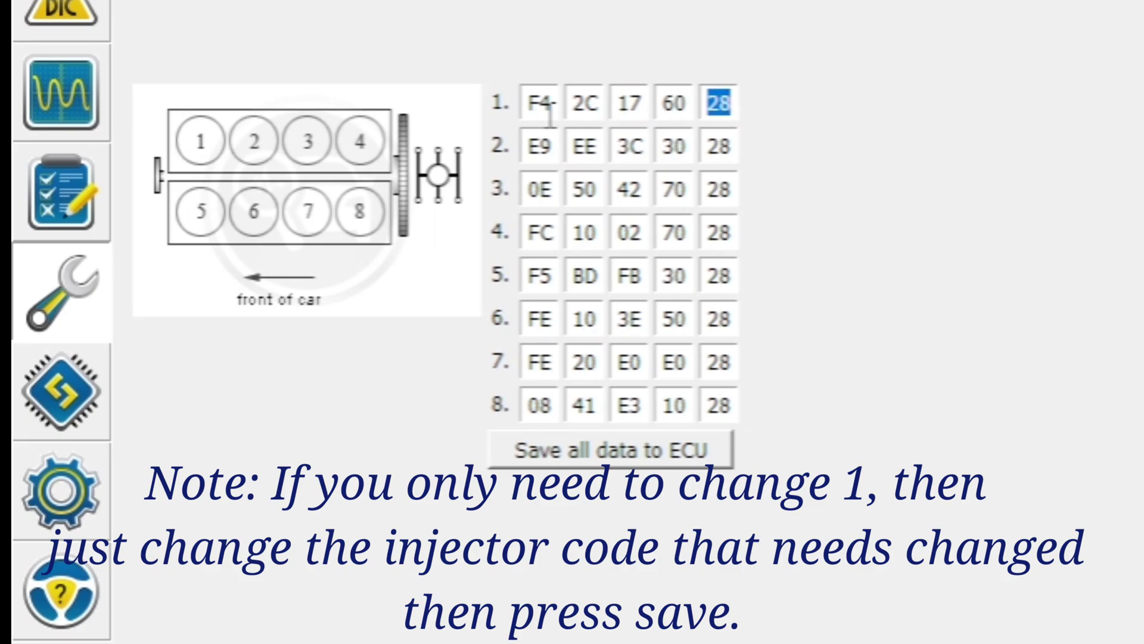
type("28")
double_click(537, 148)
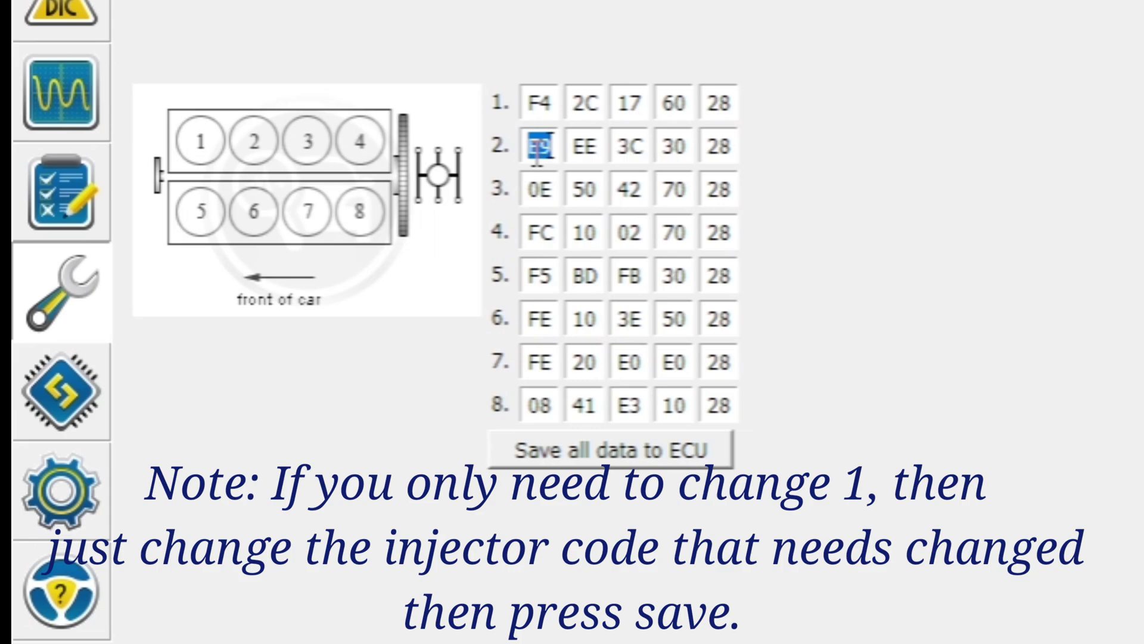
type("10 ")
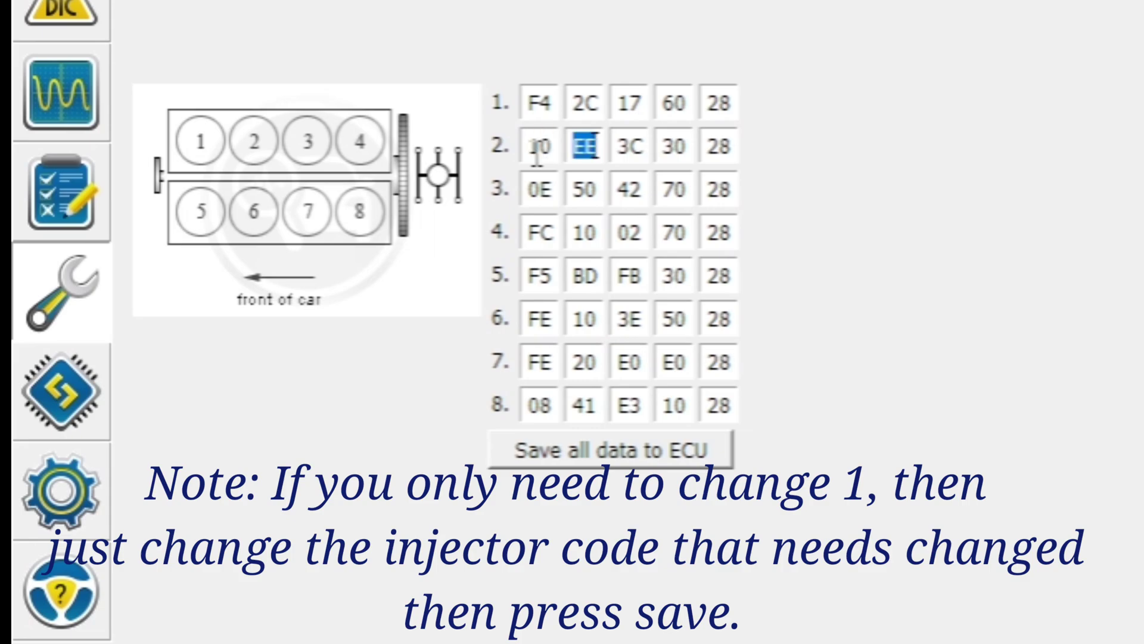
type("5")
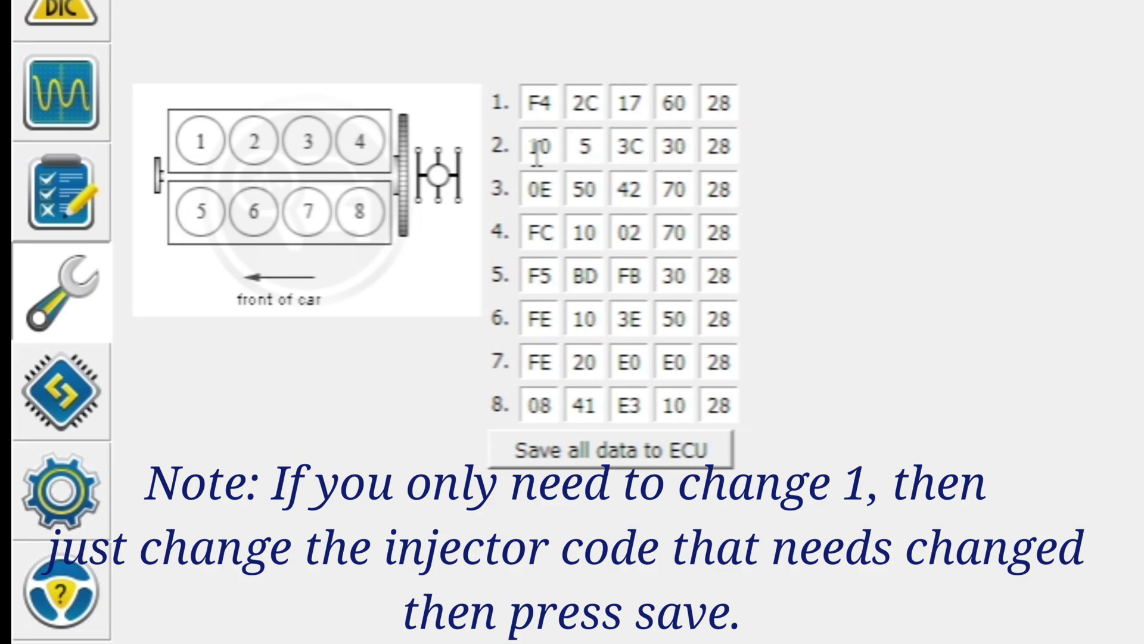
type("0 C")
type("2 ")
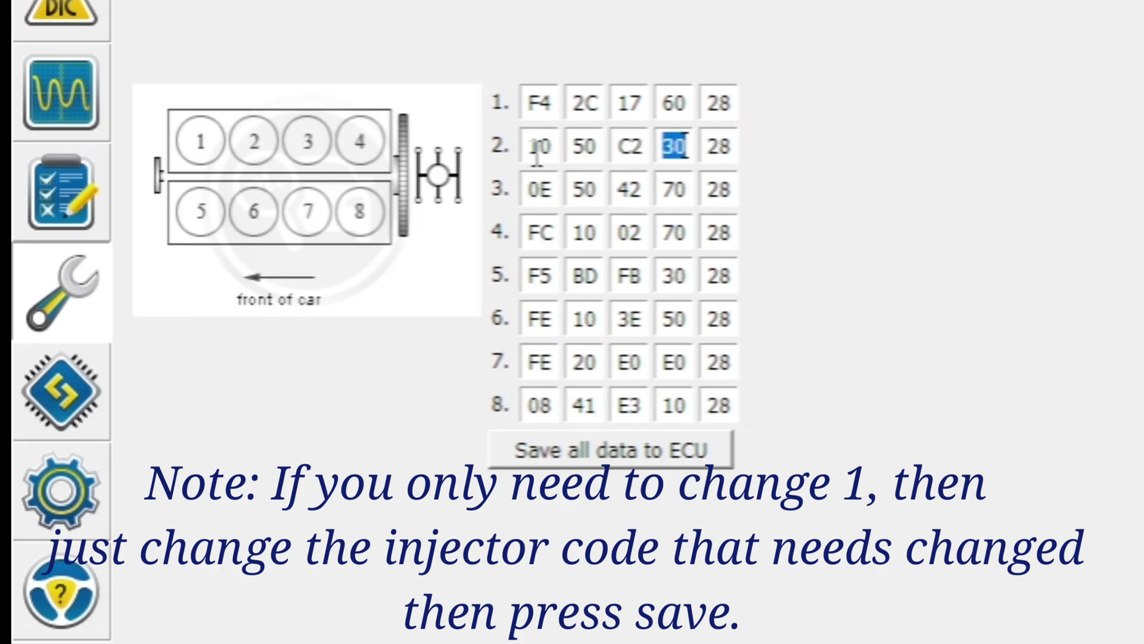
type("D")
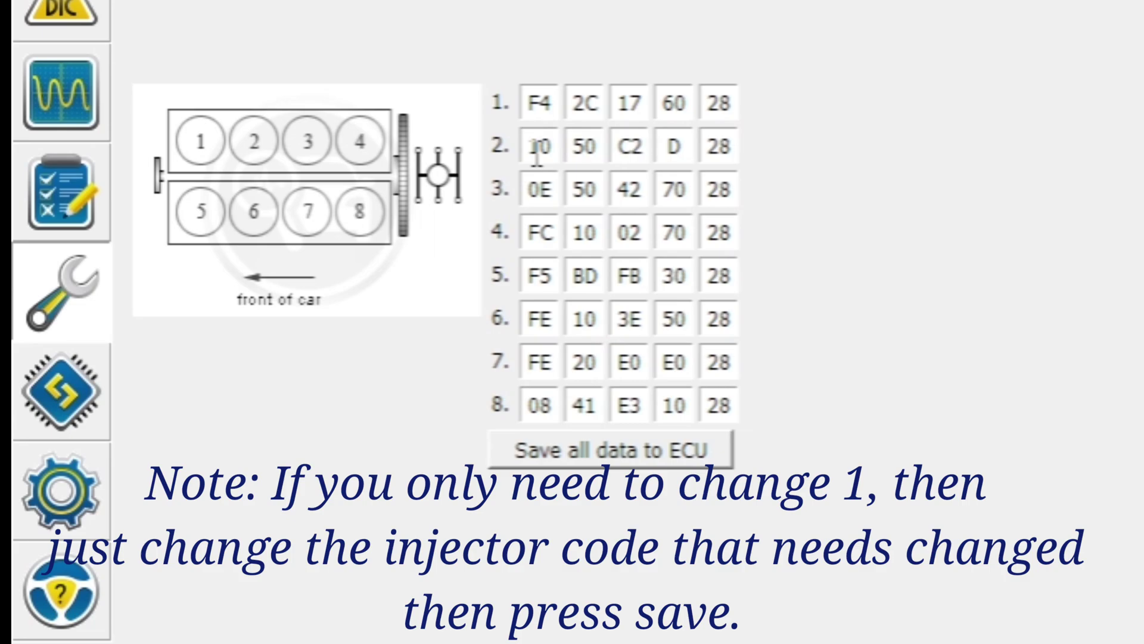
type("0 30")
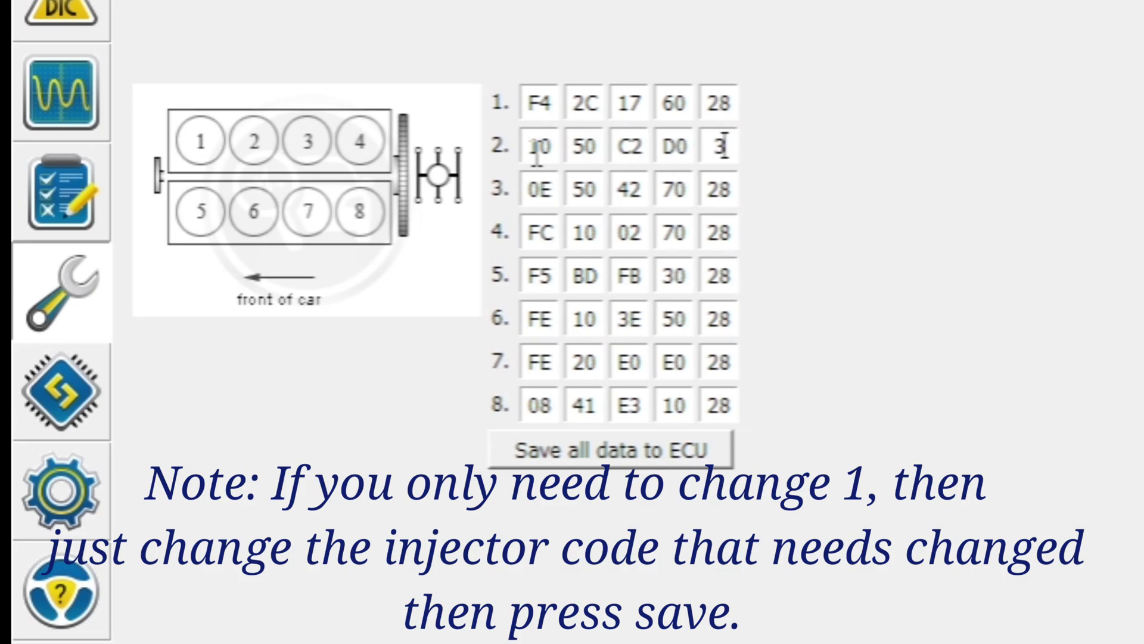
Enter cylinder 3 code E3 6D 22 50 28 and cylinder 4 code E7 7C FD 10 28.
double_click(545, 189)
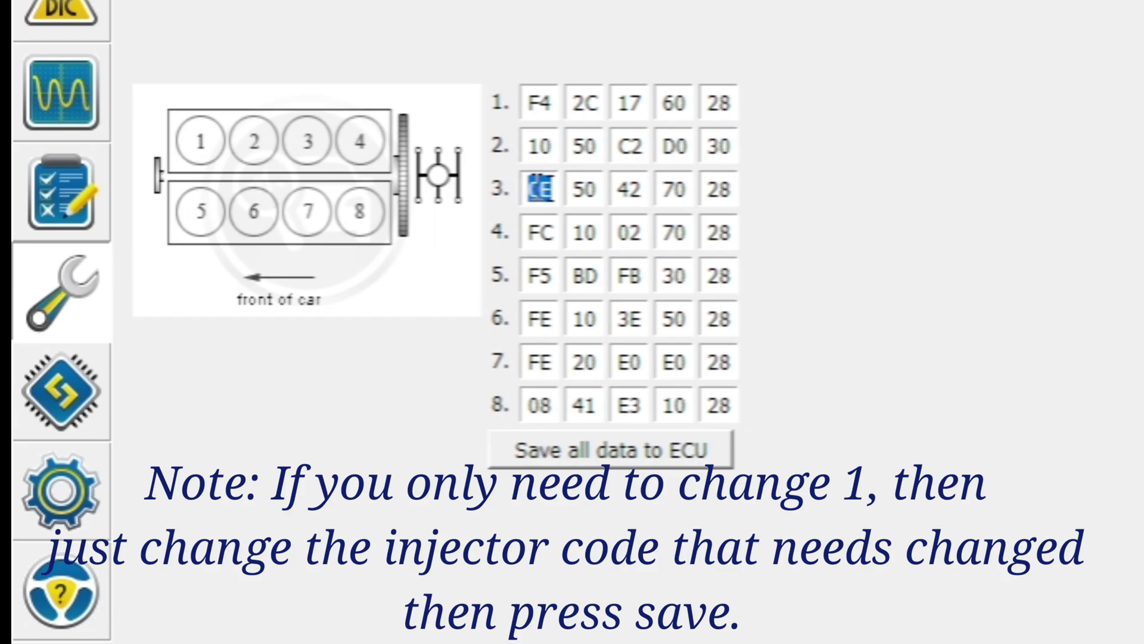
key("BackSpace")
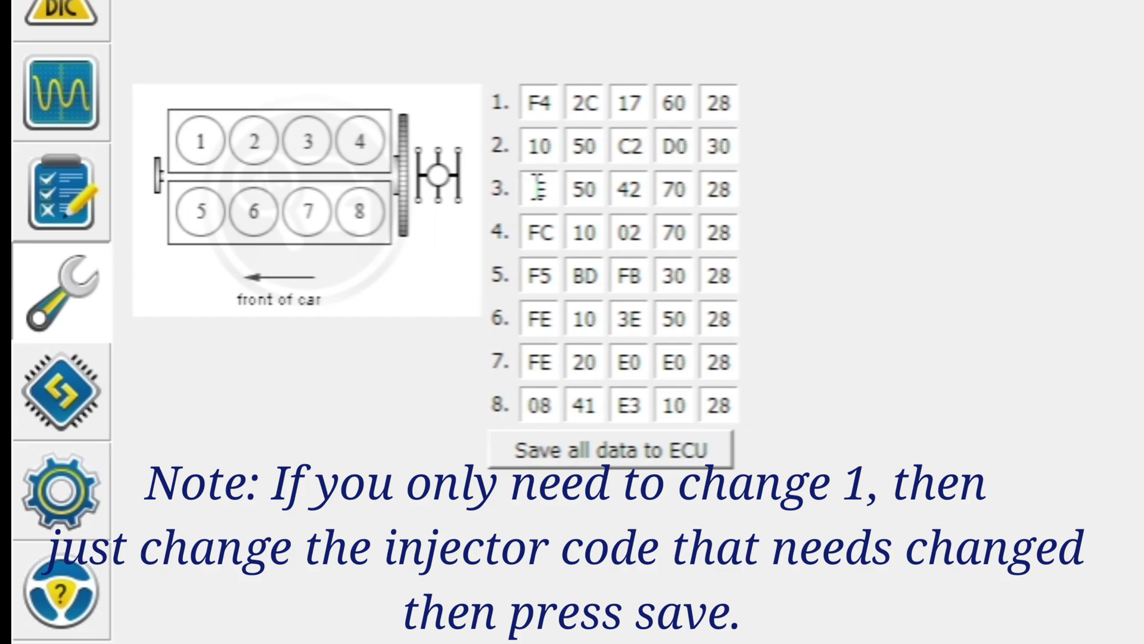
type("E3")
key("Tab")
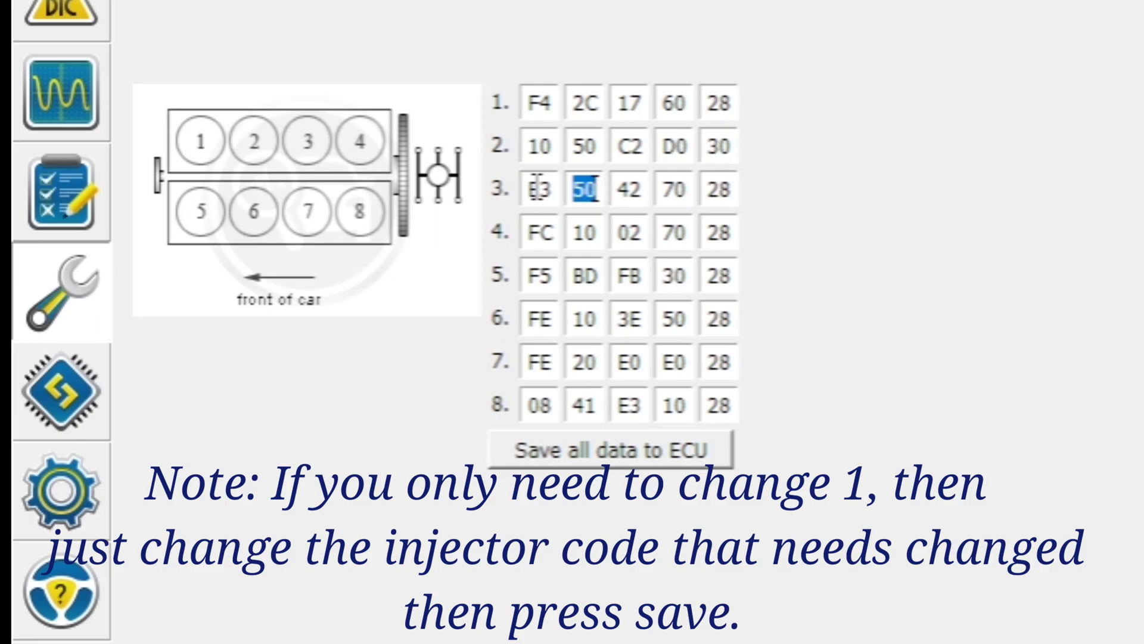
type("6")
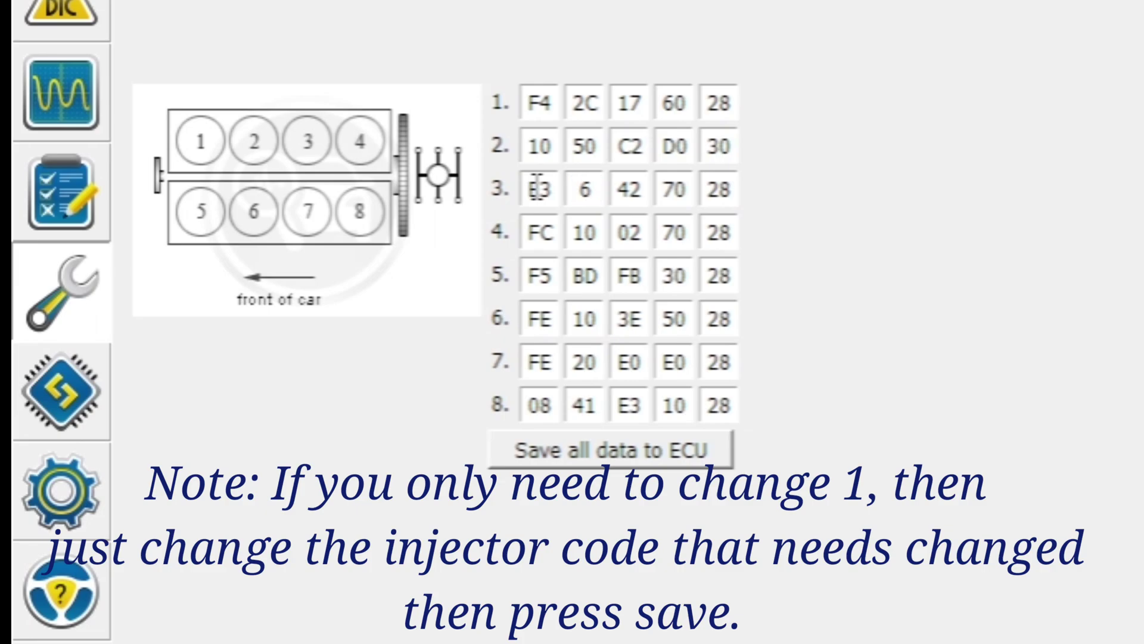
type("D")
key("Tab")
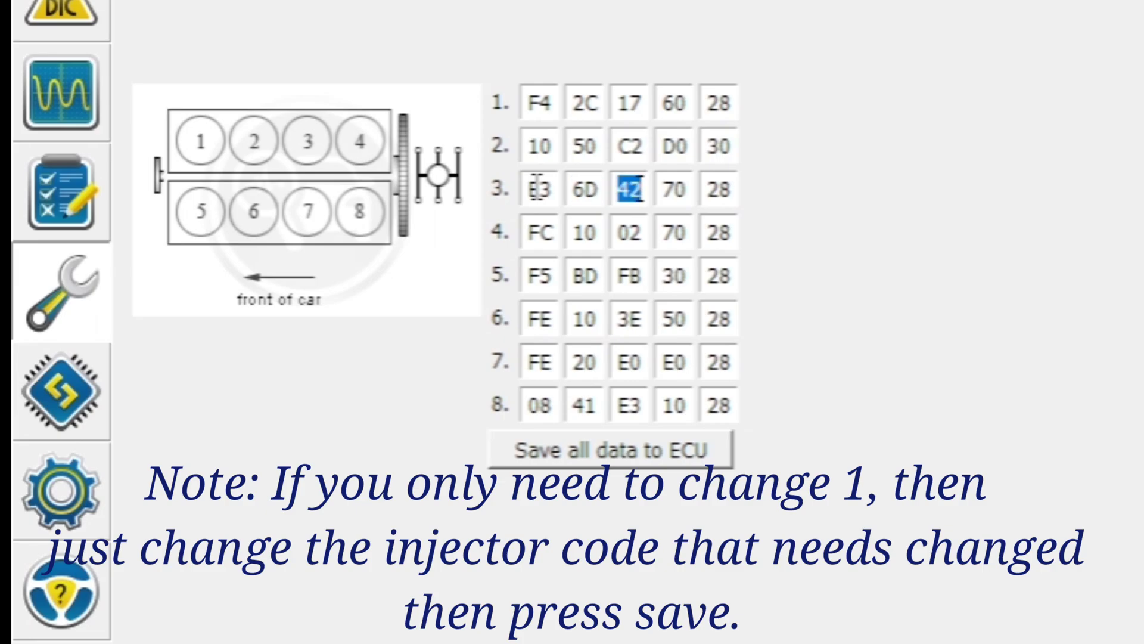
type("22")
key("Tab")
type("5")
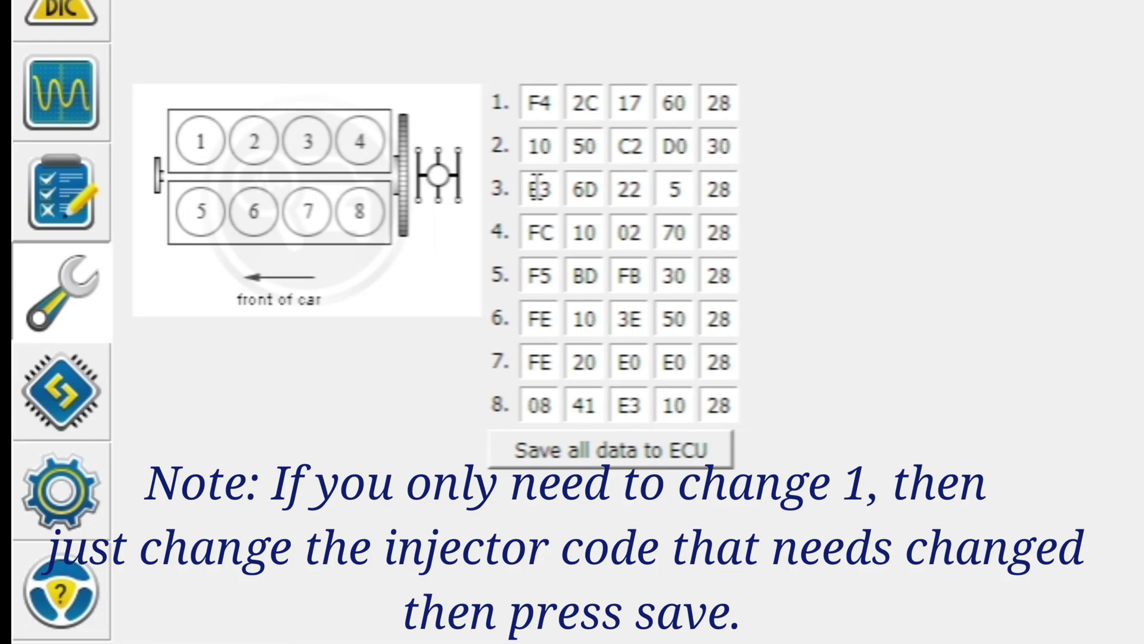
type("0")
key("Tab")
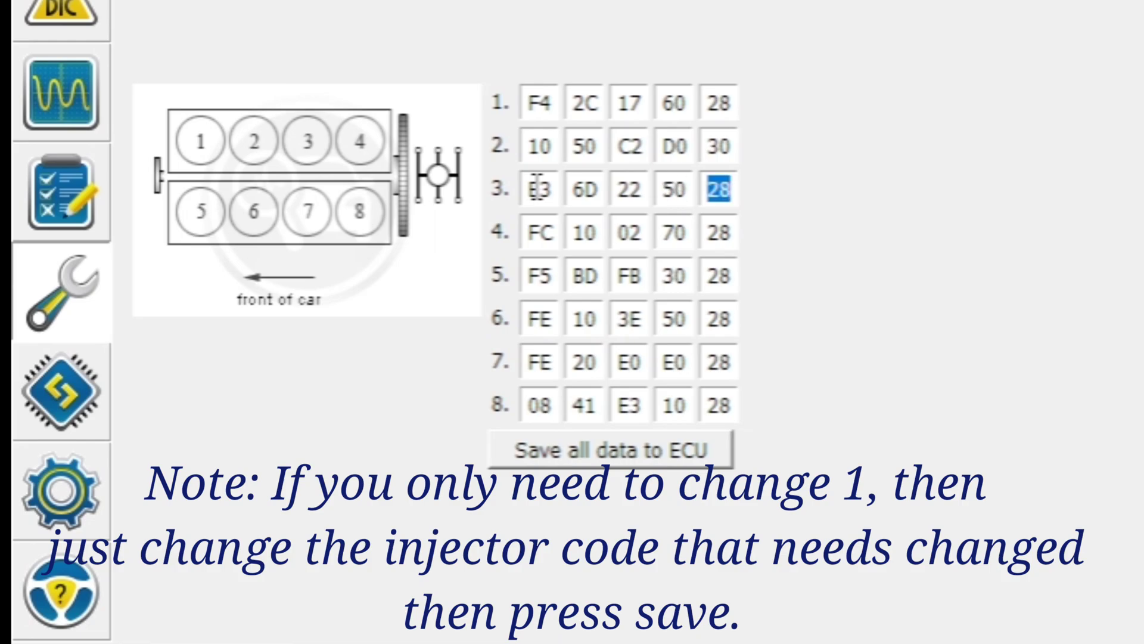
type("28")
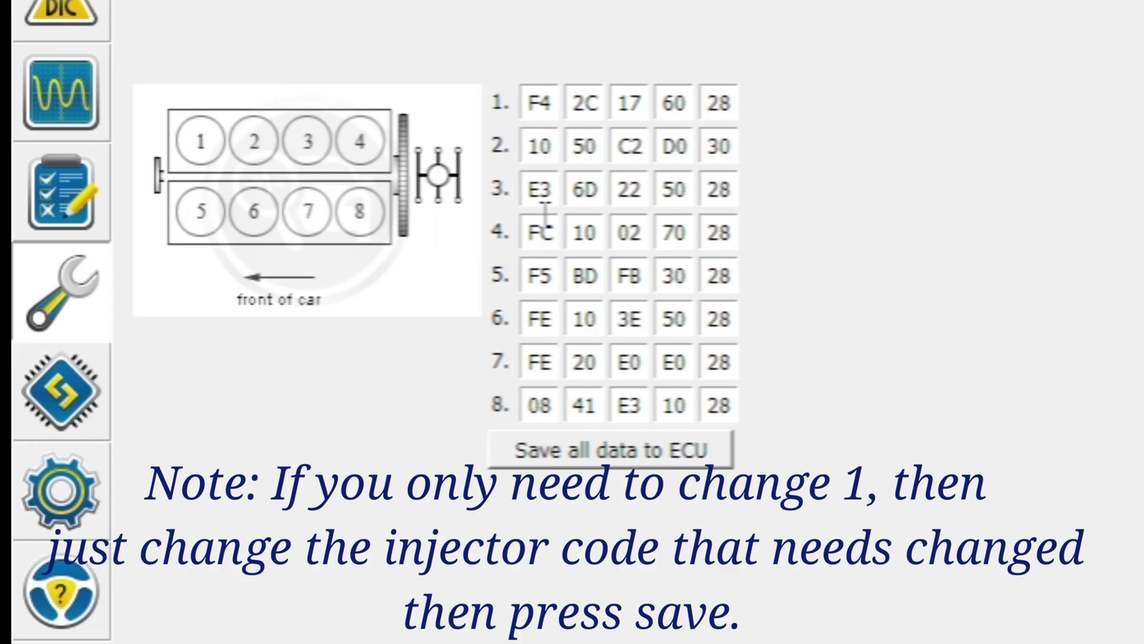
double_click(550, 241)
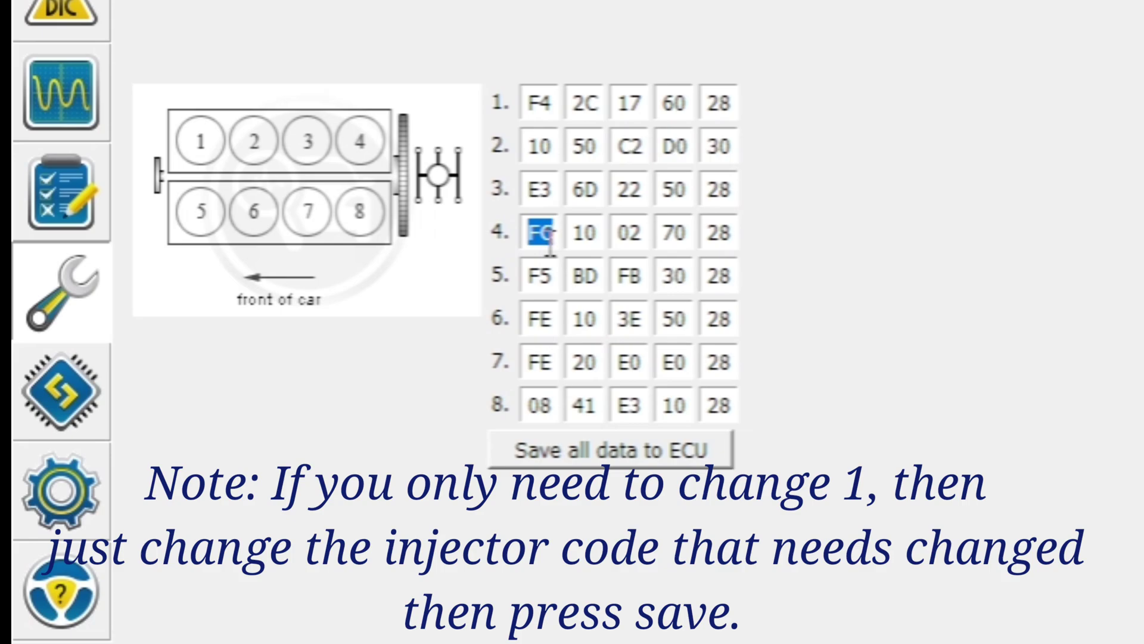
type("E7 ")
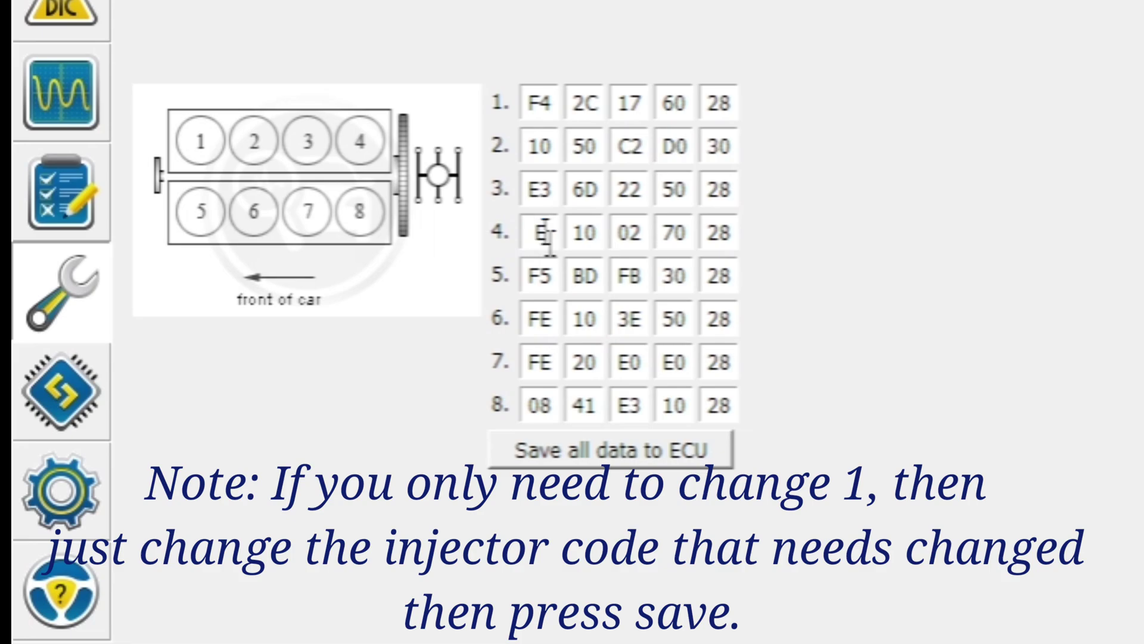
type("7C ")
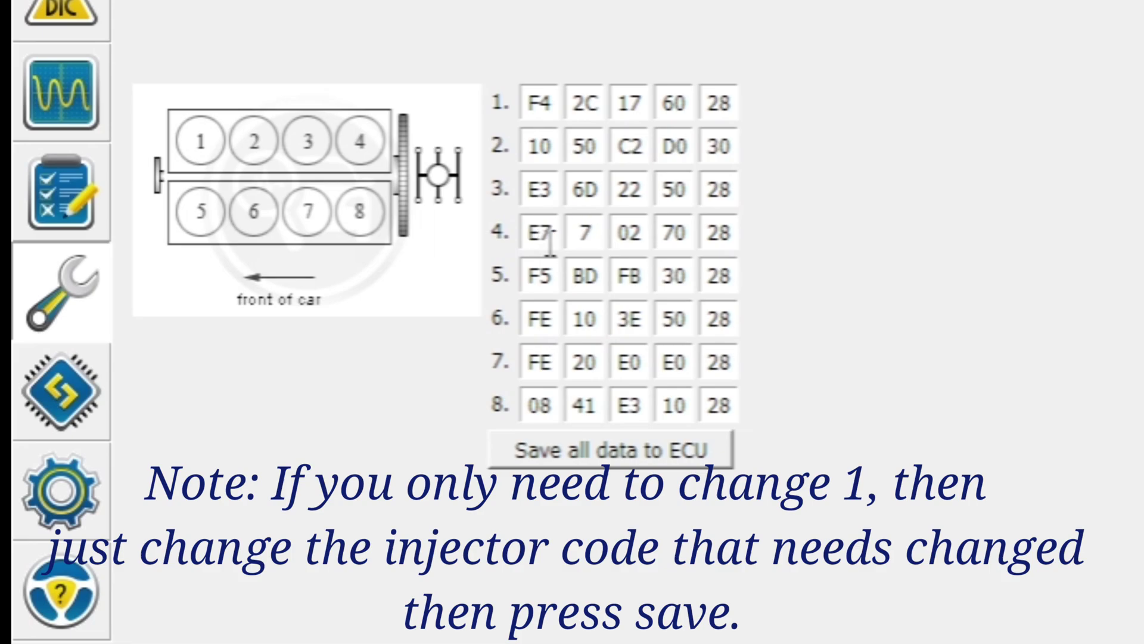
type("F")
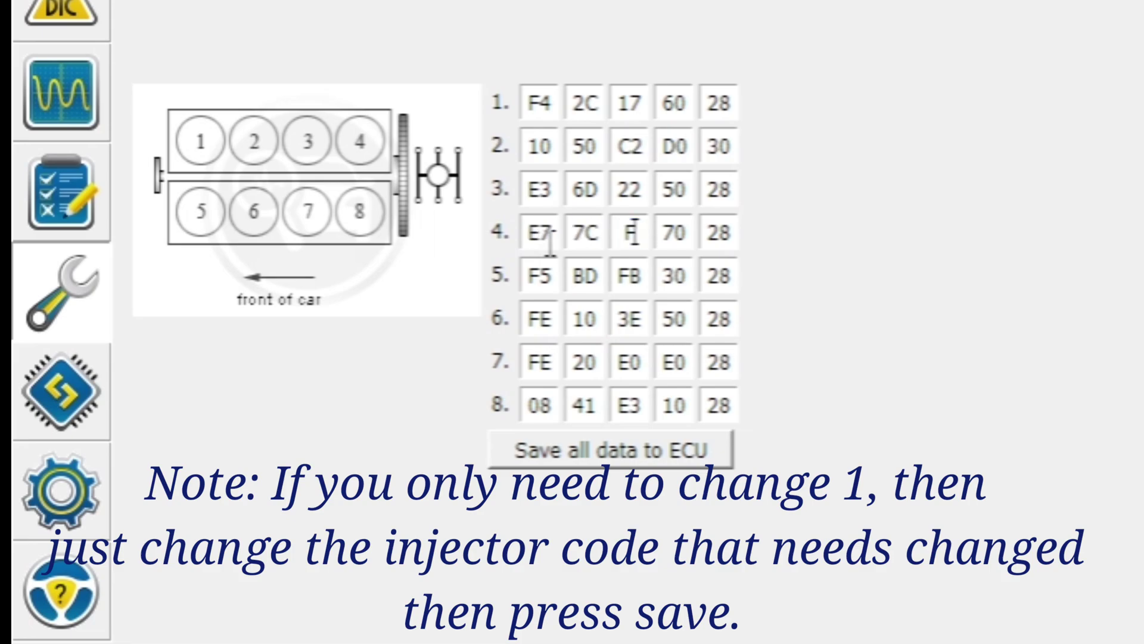
type("D ")
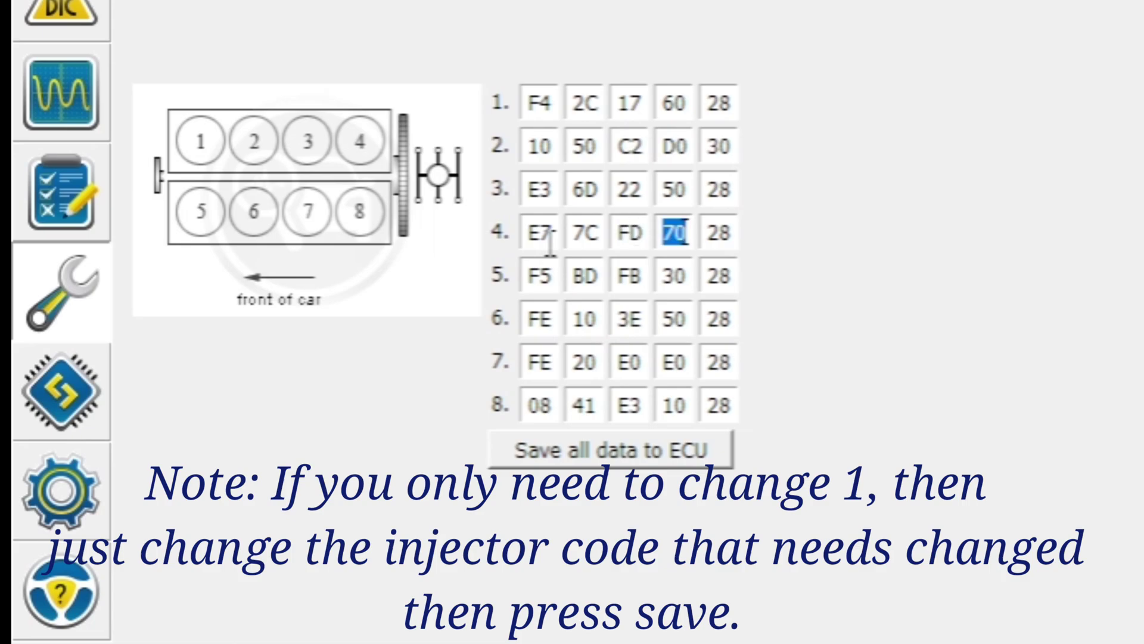
type("10 ")
type("28")
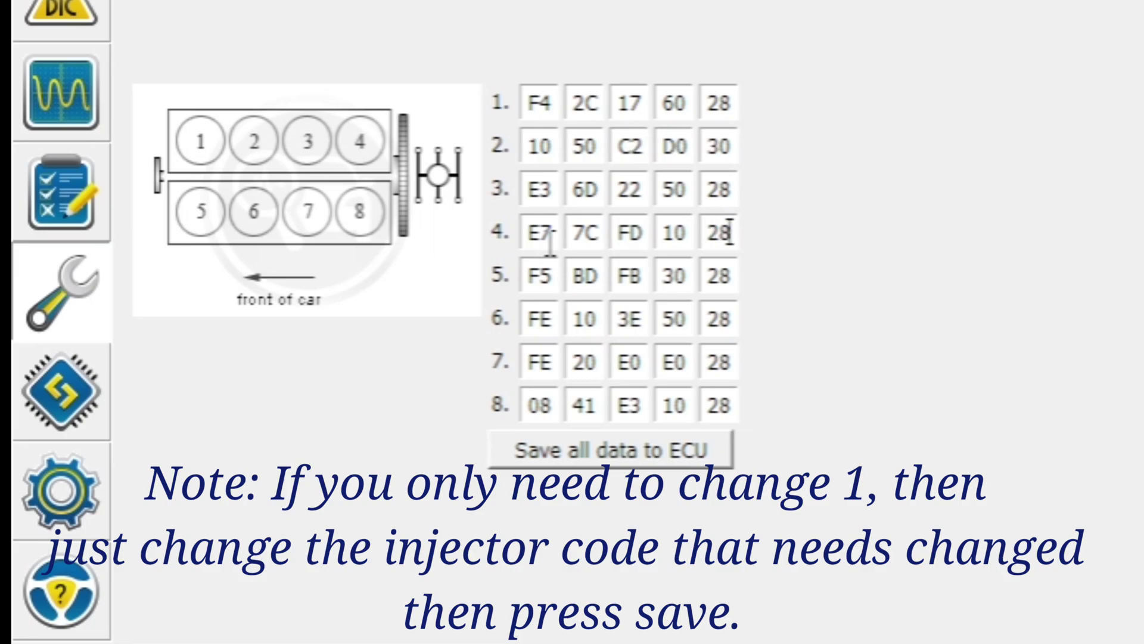
Replace injector 5's code F5… with E3 CE B8 D0 28.
left_click(528, 273)
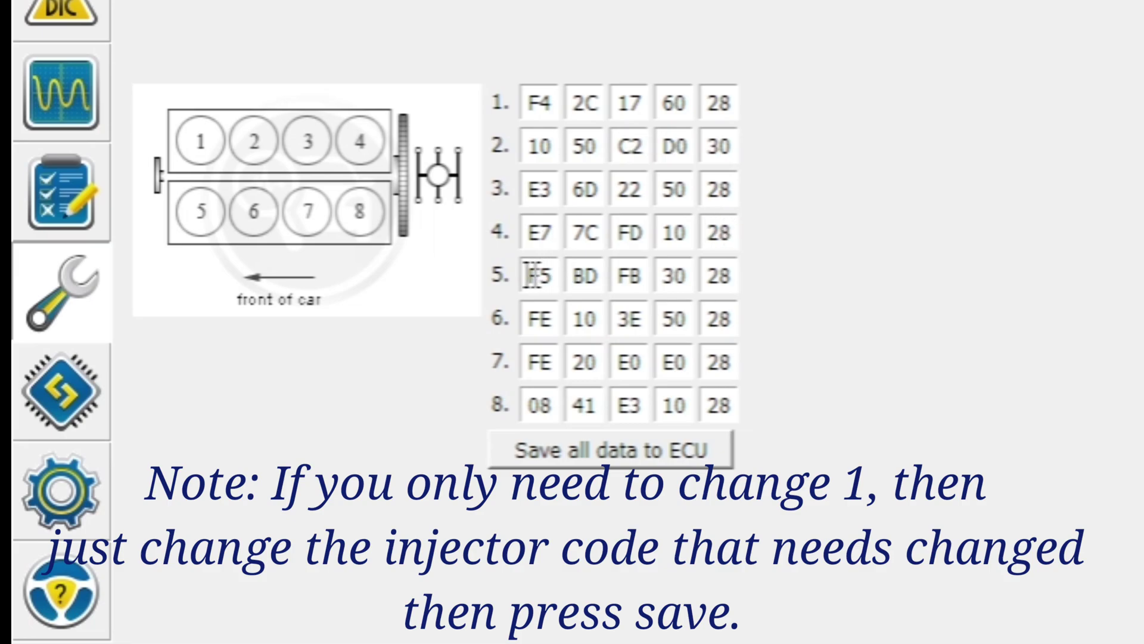
double_click(529, 275)
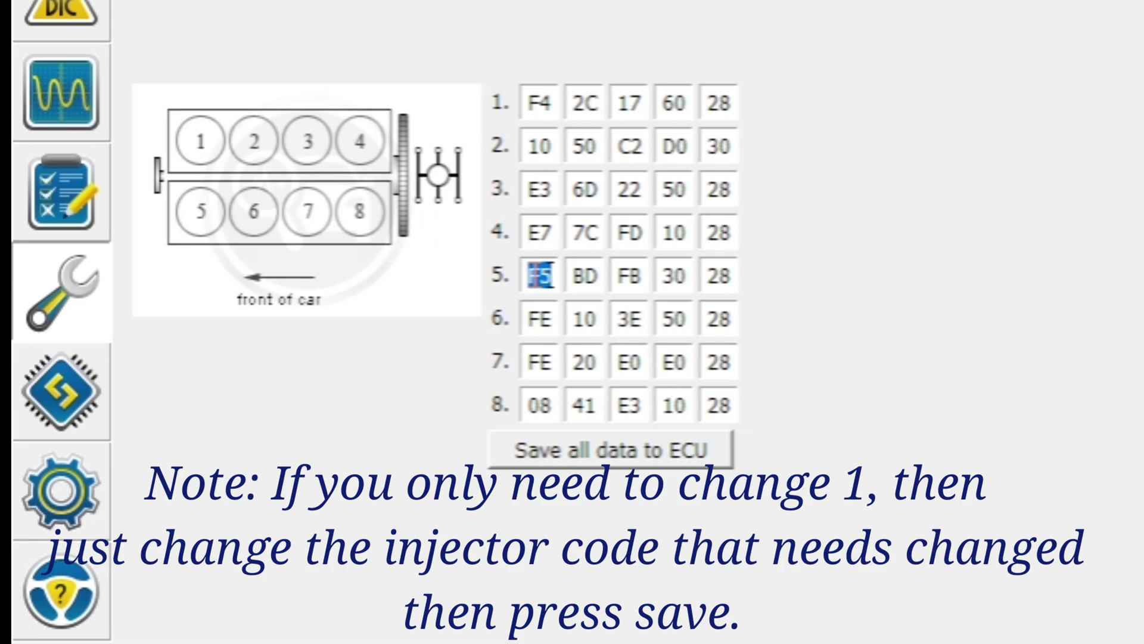
type("E3 ")
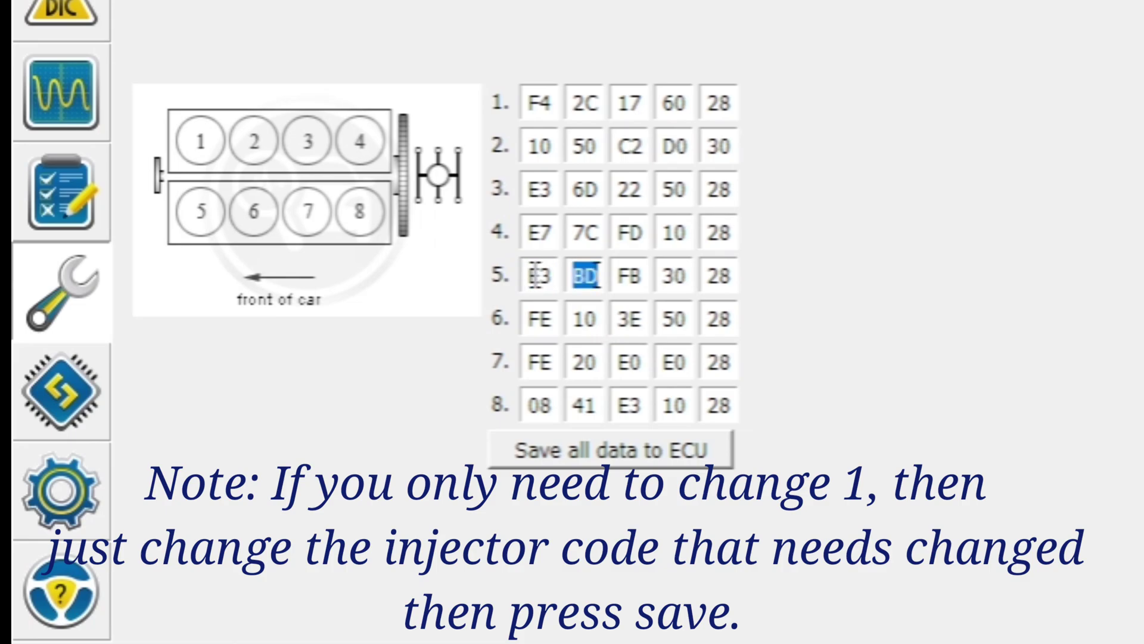
type("CE ")
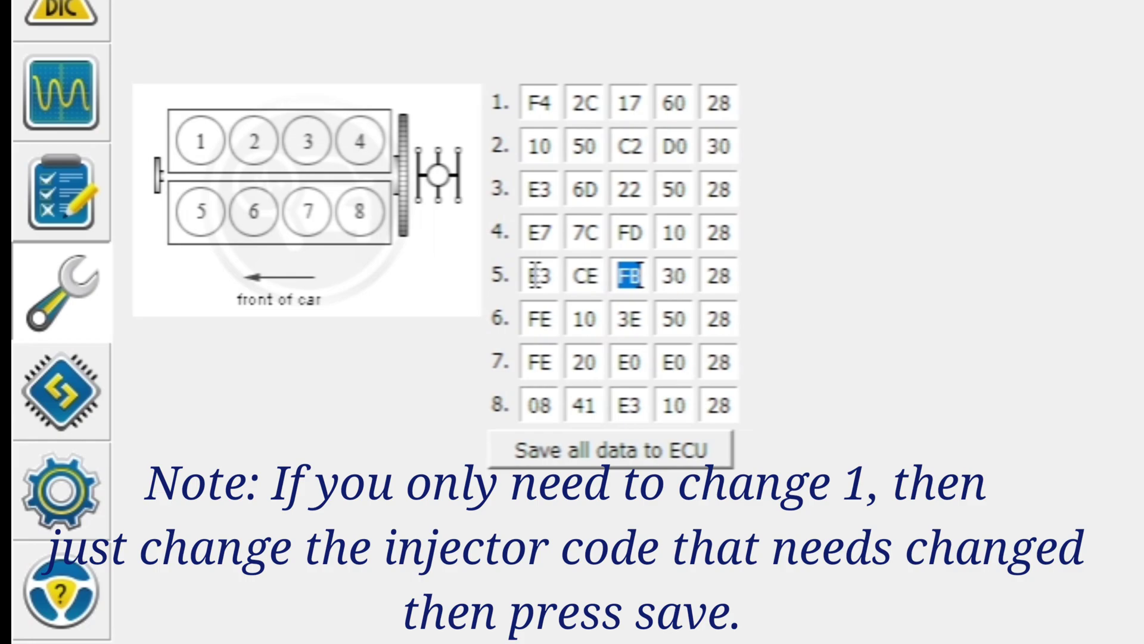
type("B8 ")
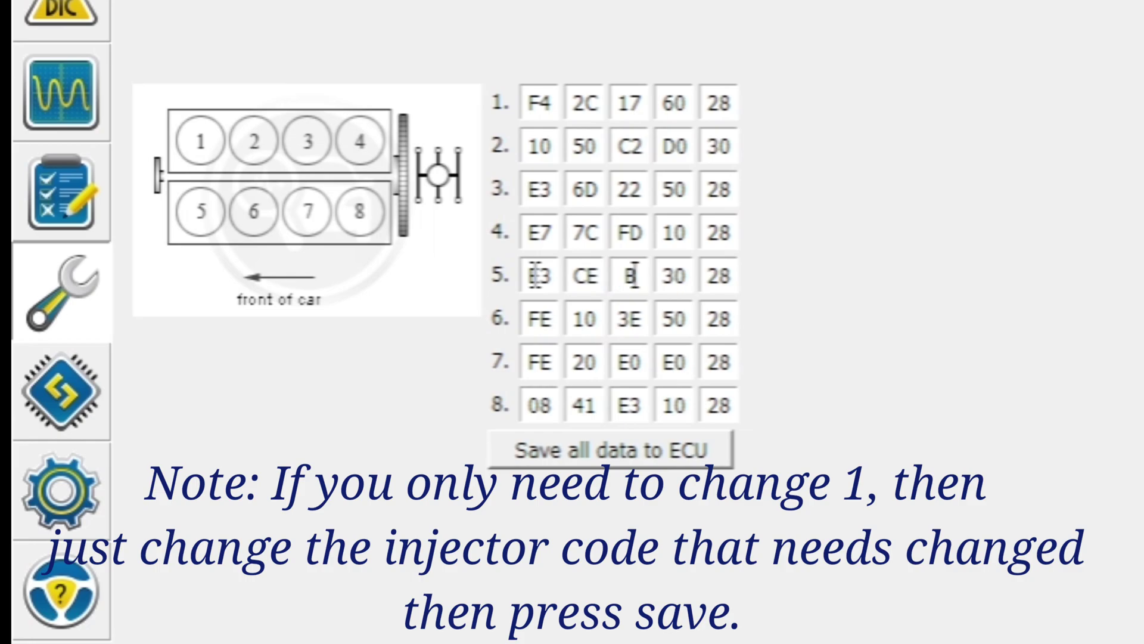
type("D0 ")
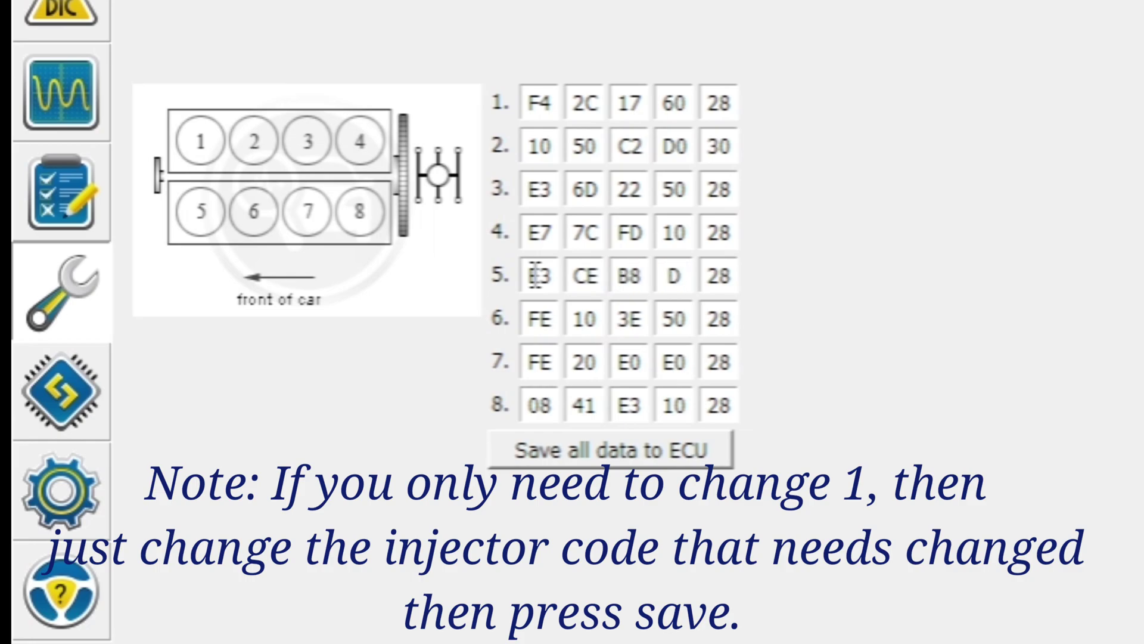
type("28")
Replace injector 6's code FE… with FD A2 A5 A0 30.
double_click(543, 322)
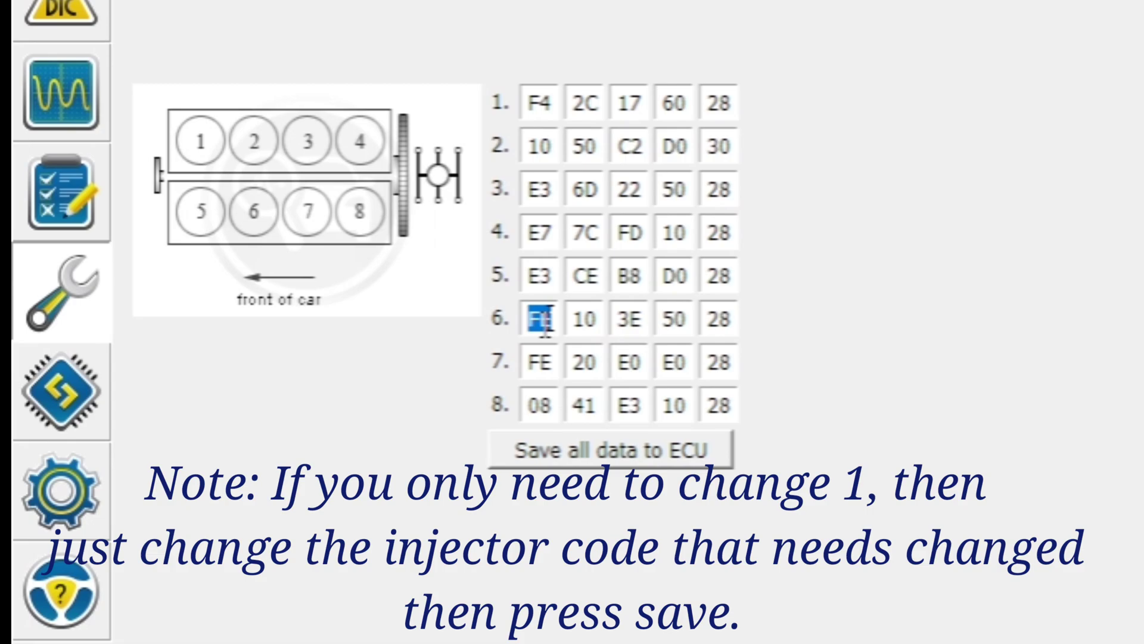
type("F0A")
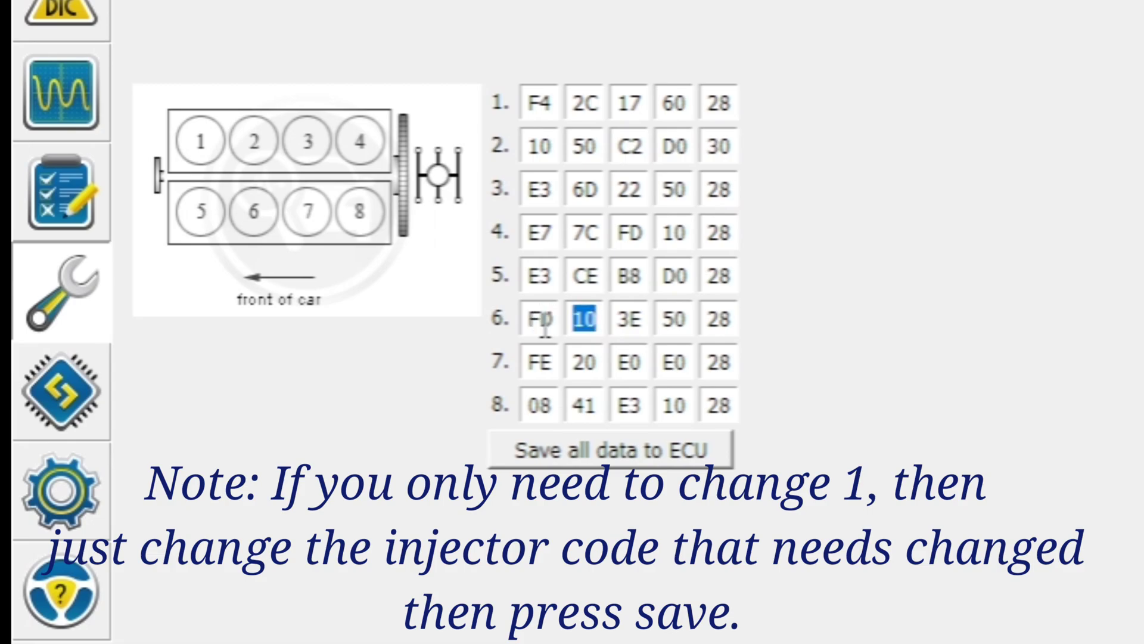
type("2")
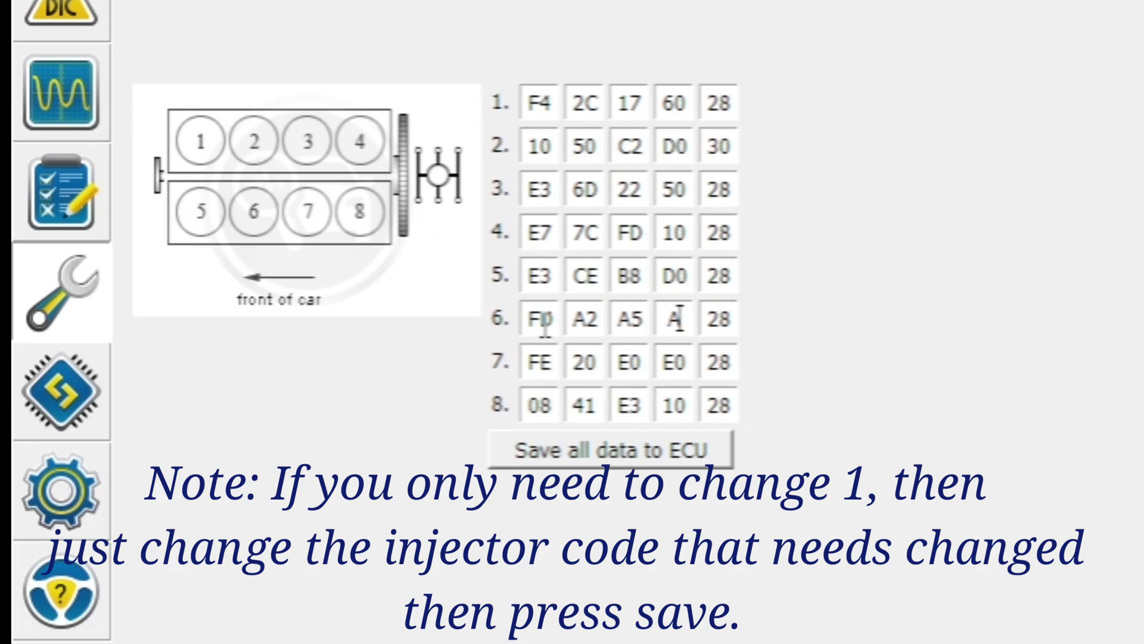
type("0")
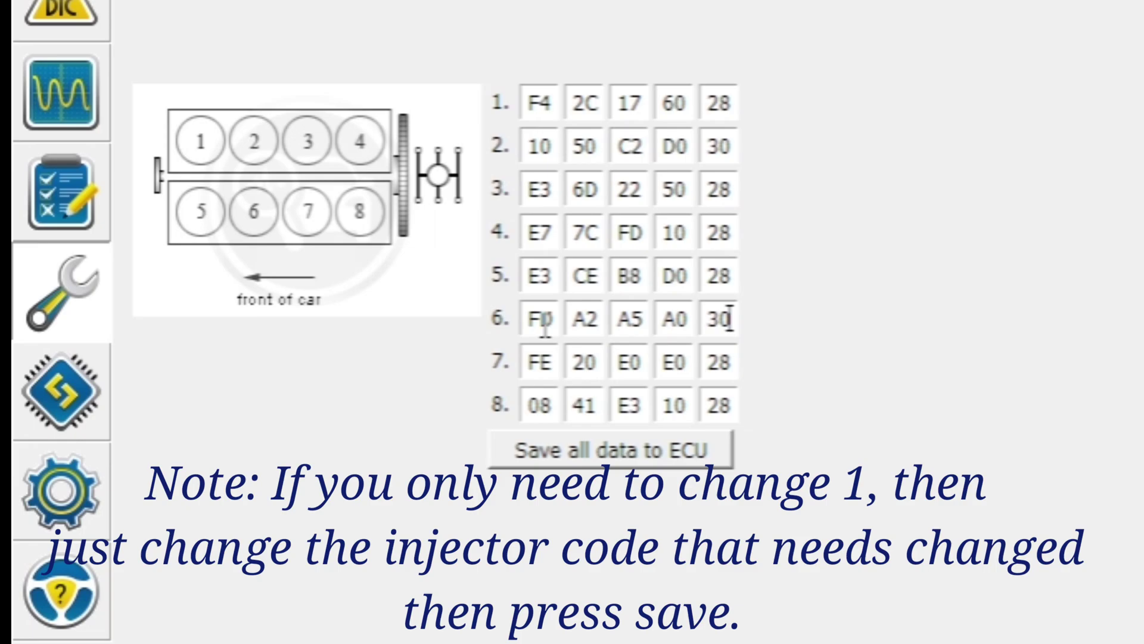
Replace injector 7's code FE… with 0C 02 A5 90 30.
left_click(543, 365)
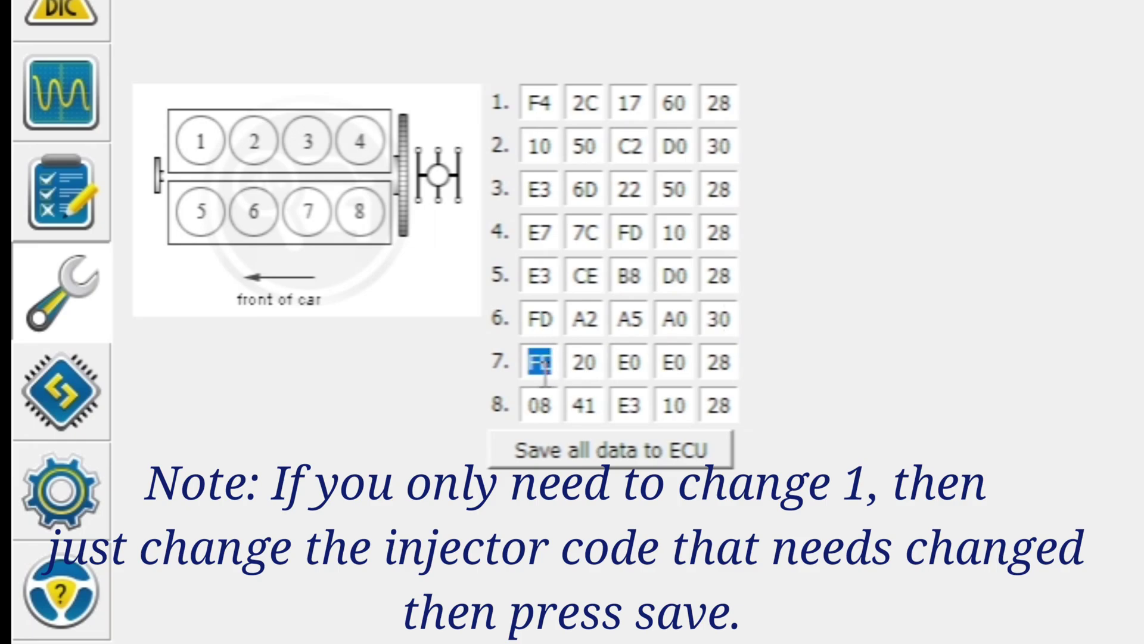
type("0E 0")
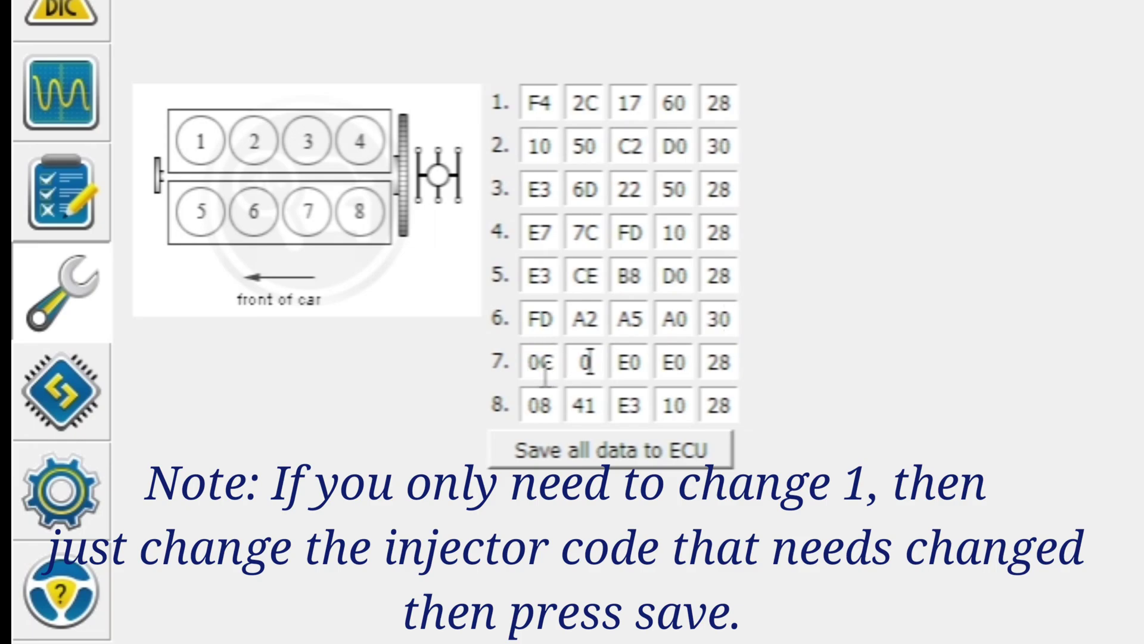
type("2 A")
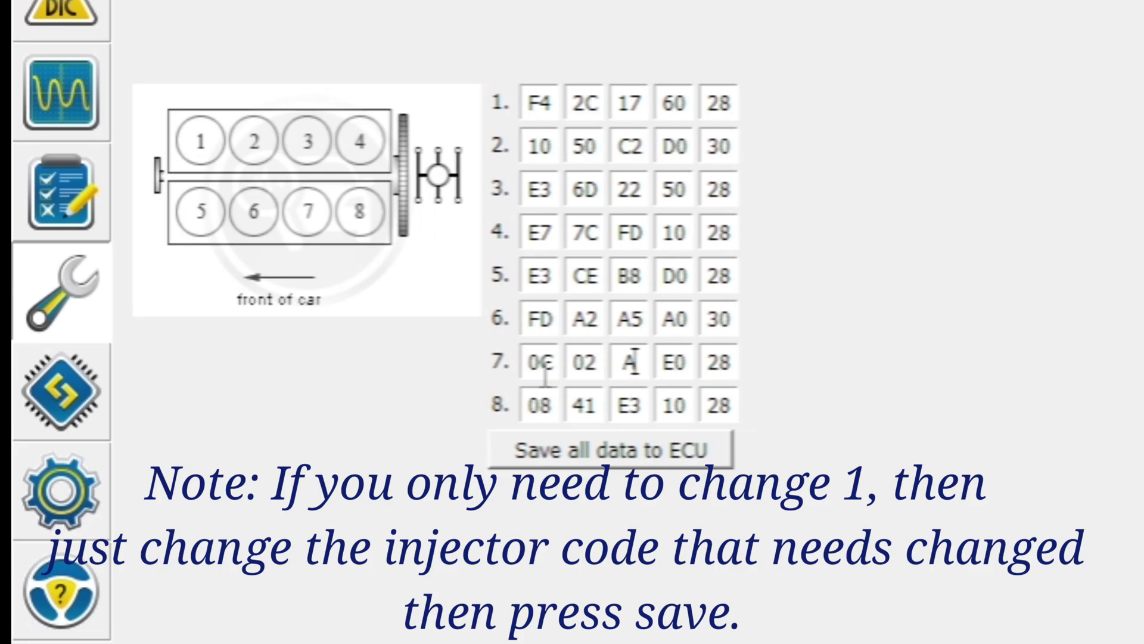
type("5 9")
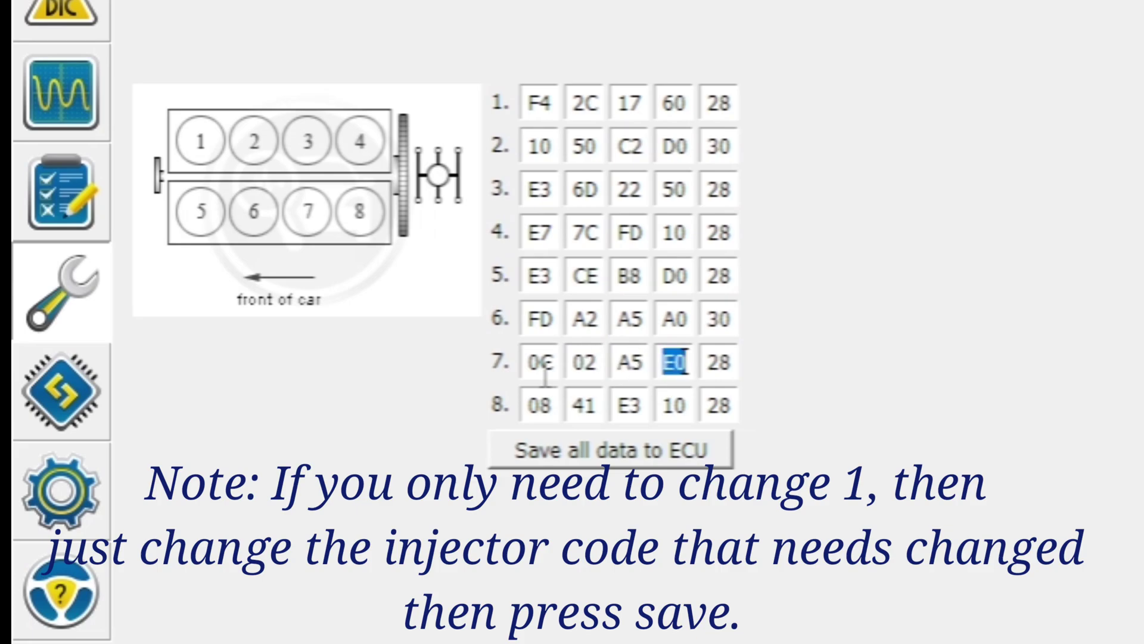
type("0 ")
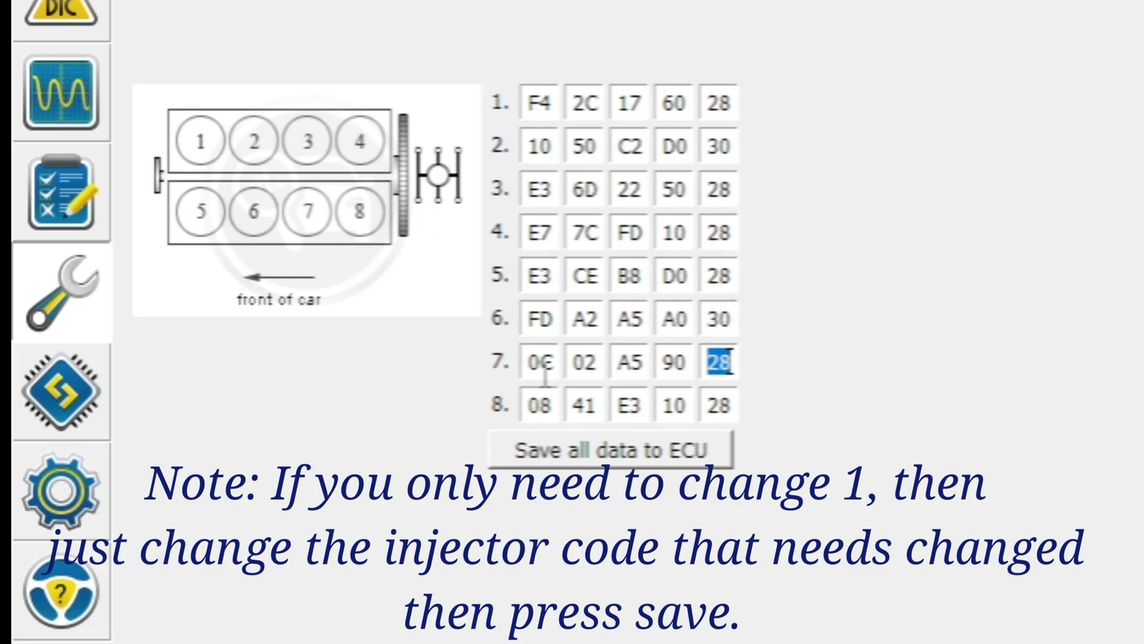
type("30")
Replace injector 8's code 08… with 25 53 EA 90 28.
double_click(529, 405)
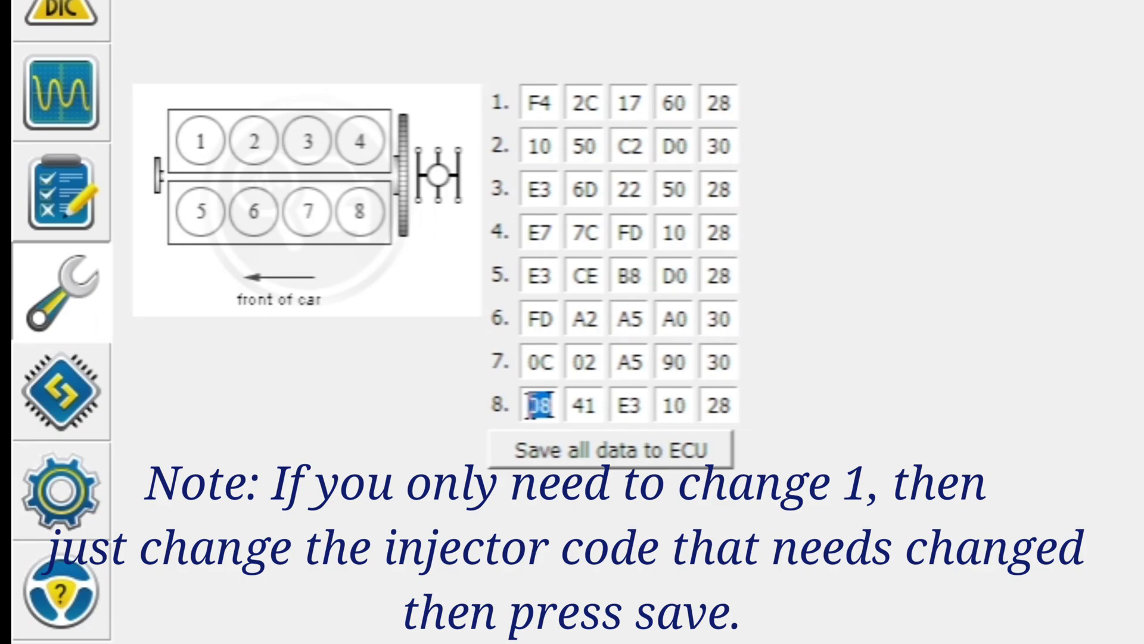
type("25 ")
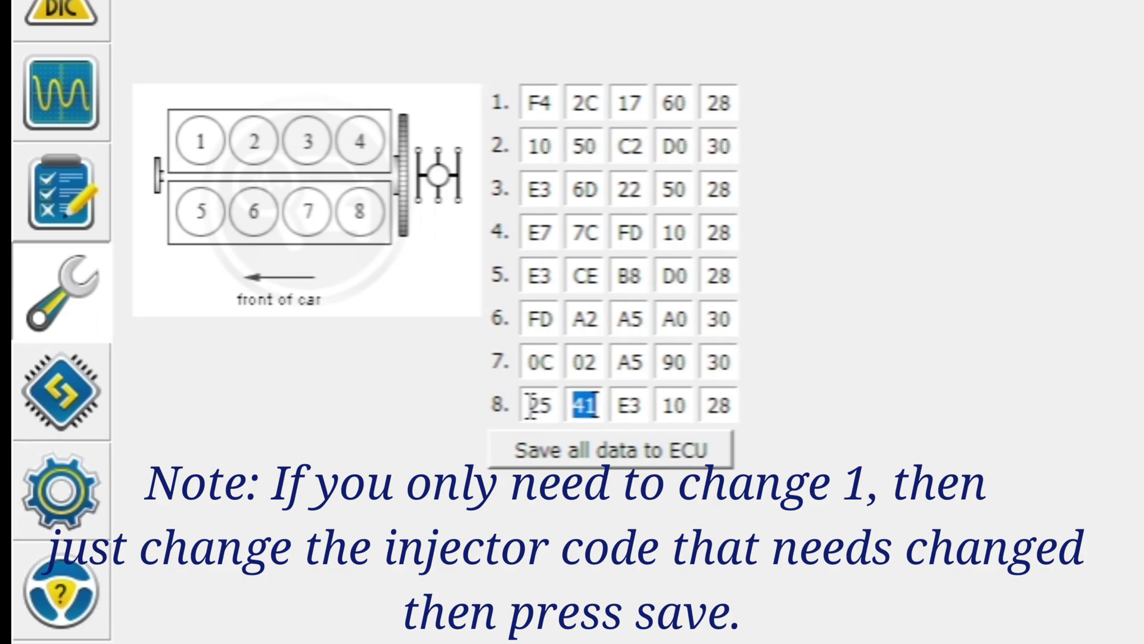
type("53 ")
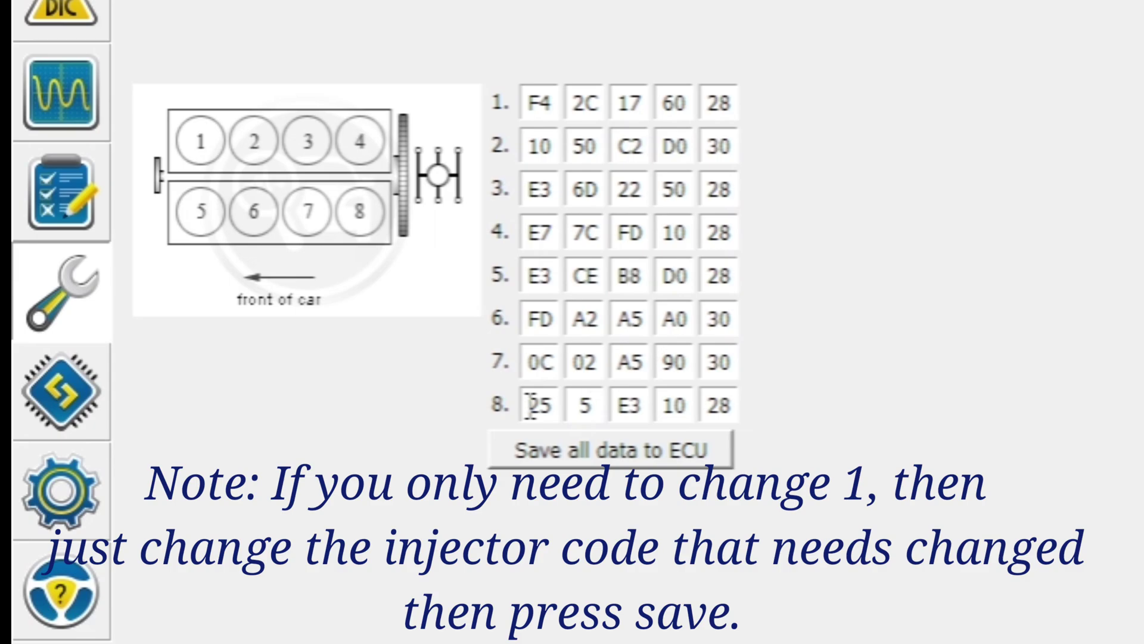
type("EA 90 ")
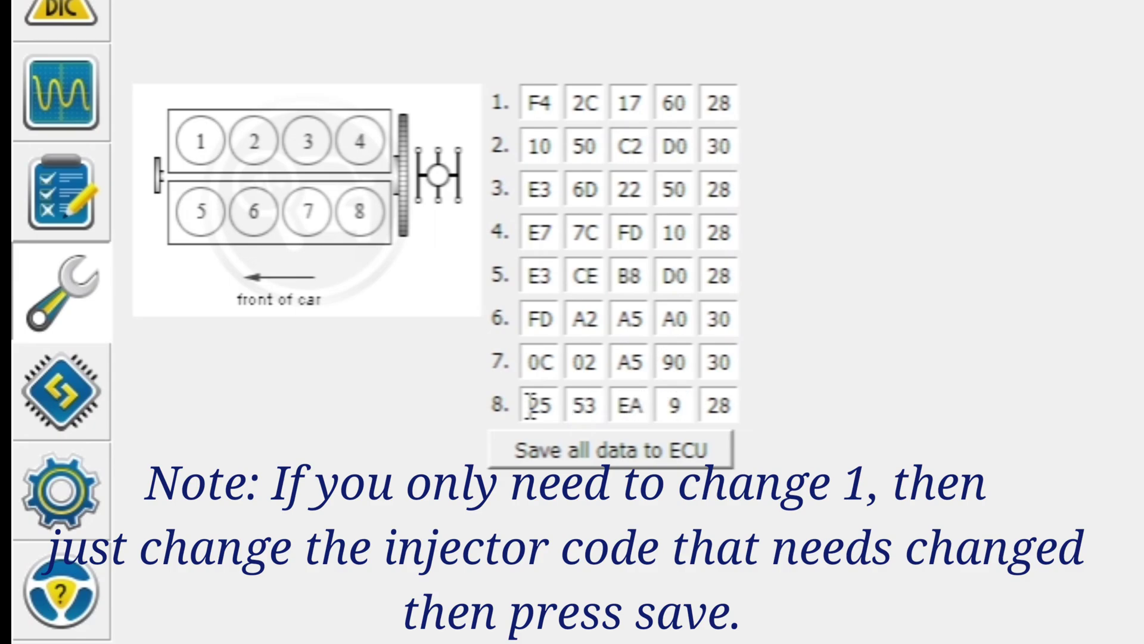
type("28")
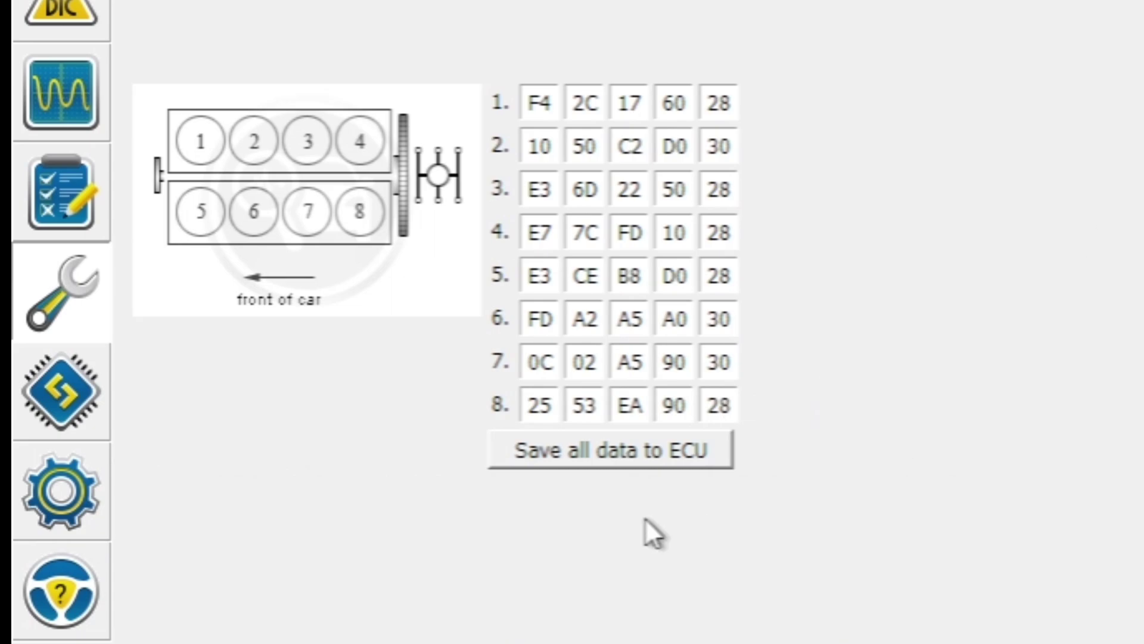
Save all eight injector codes to the ECU and acknowledge the injectors-coded-successfully message.
left_click(663, 463)
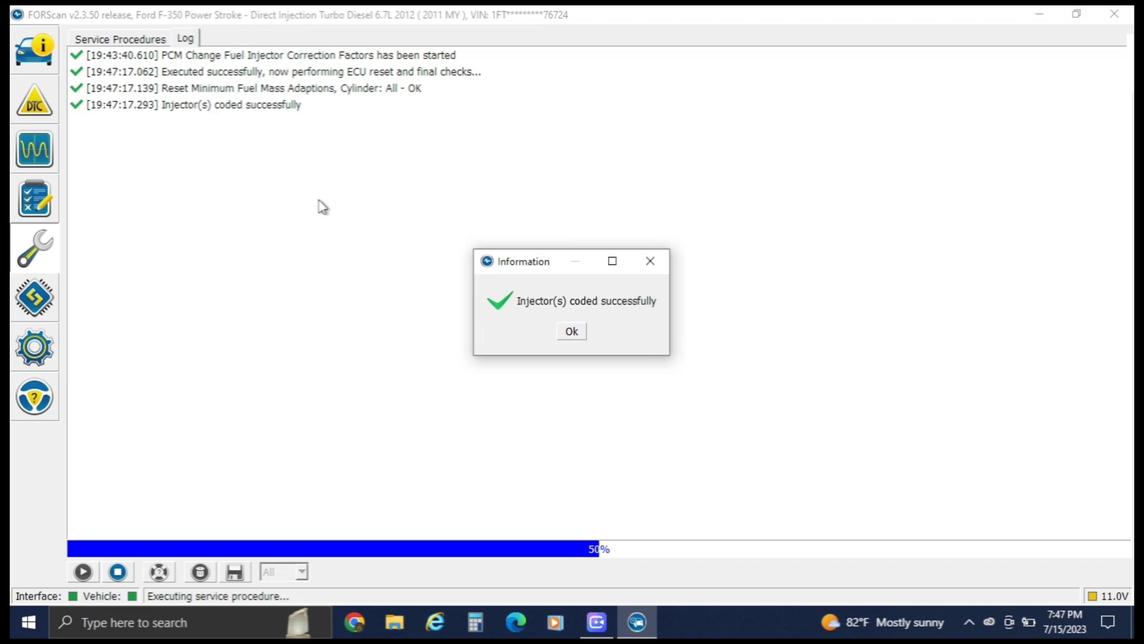
left_click(573, 333)
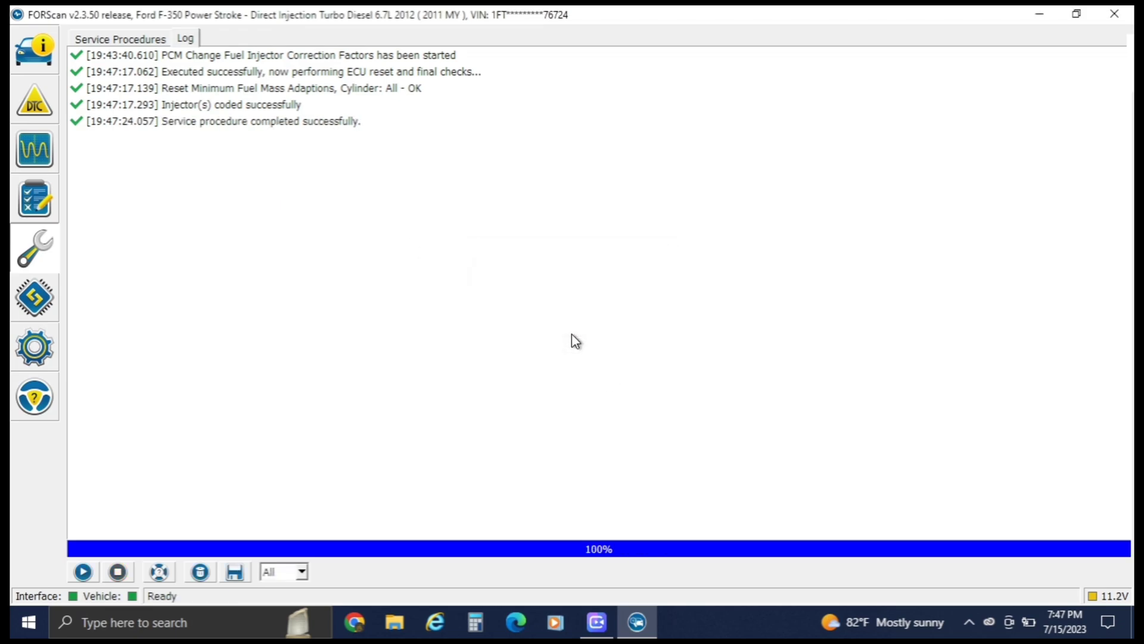